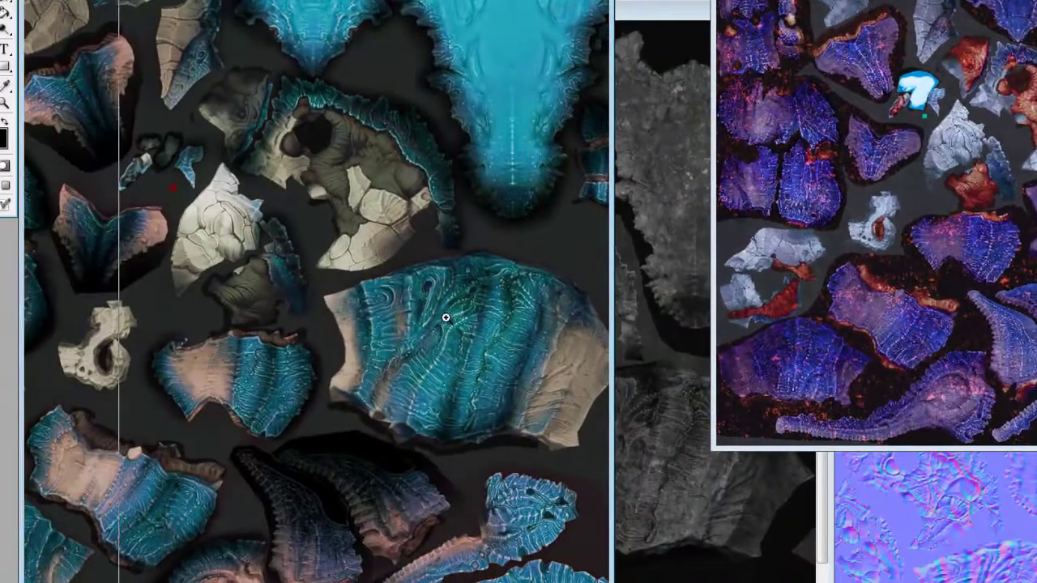
Step: Compare the creature's gloss, specular and normal texture maps, arranging their document windows for viewing
{"action": "key", "text": "ctrl+plus"}
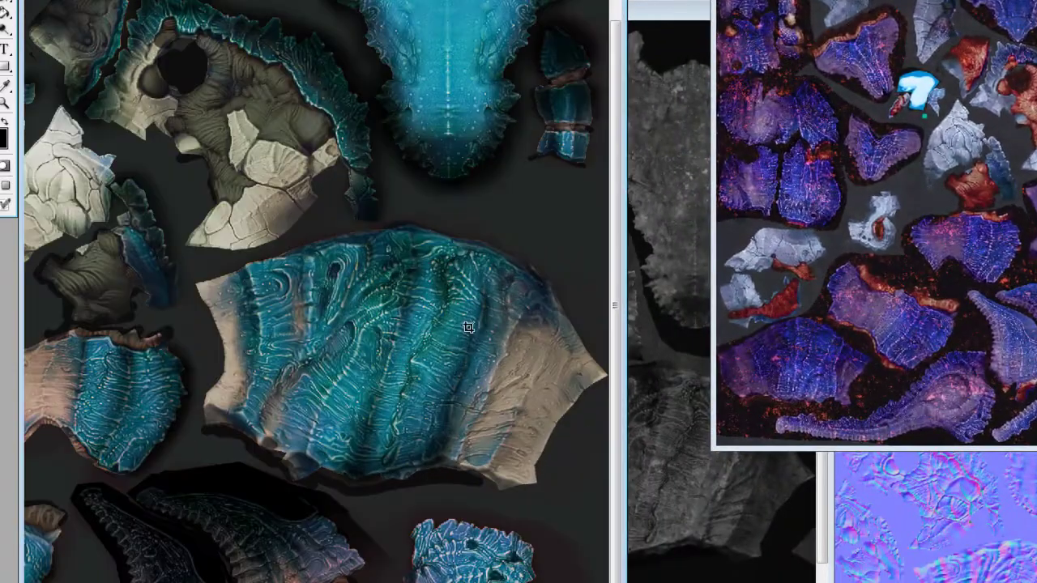
{"action": "left_click", "coordinate": [642, 23]}
{"action": "left_click_drag", "start_coordinate": [645, 25], "coordinate": [622, 7]}
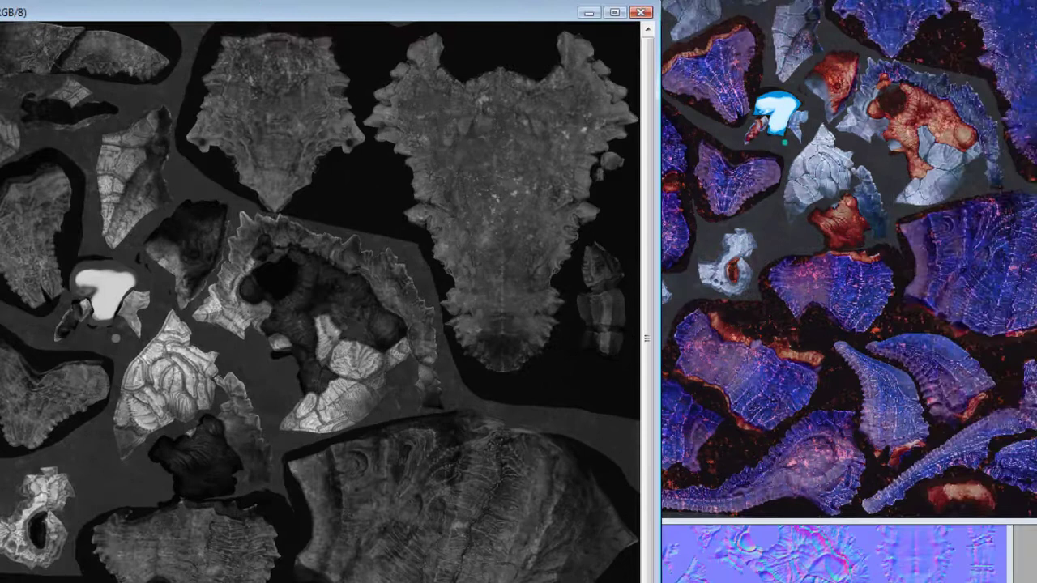
{"action": "left_click", "coordinate": [881, 26]}
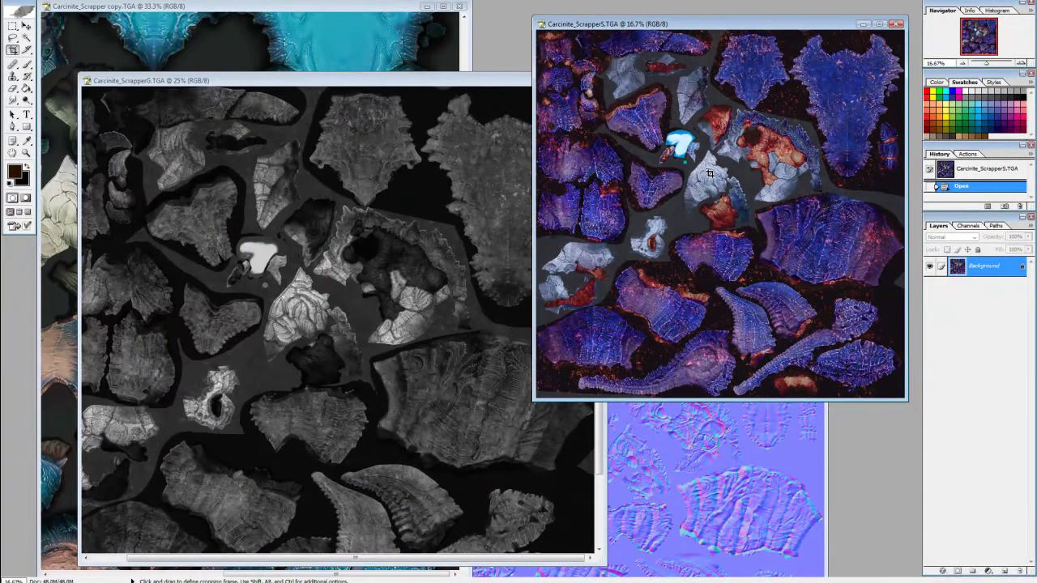
{"action": "left_click", "coordinate": [828, 427]}
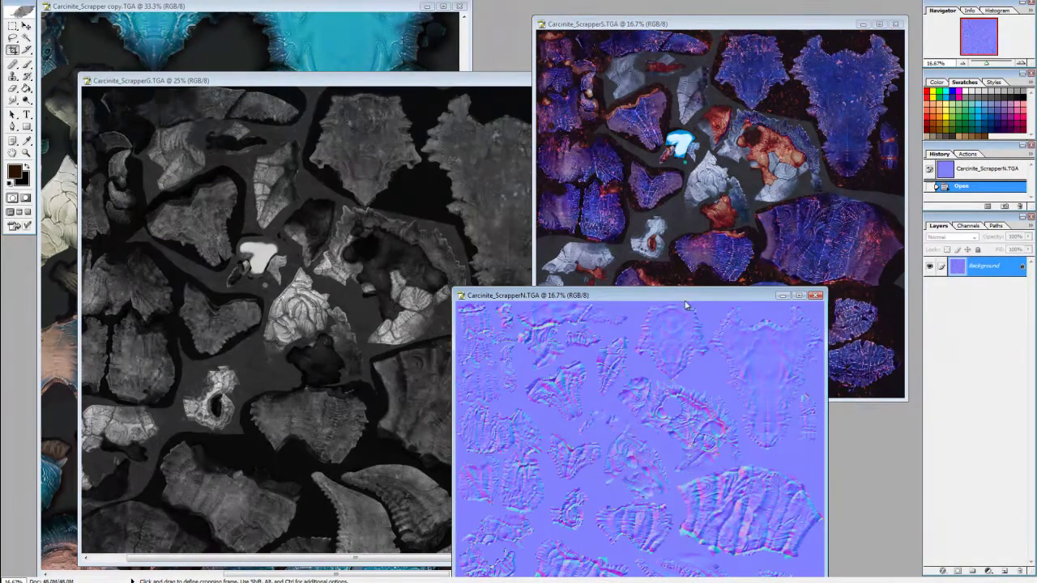
{"action": "left_click_drag", "start_coordinate": [685, 304], "coordinate": [669, 191]}
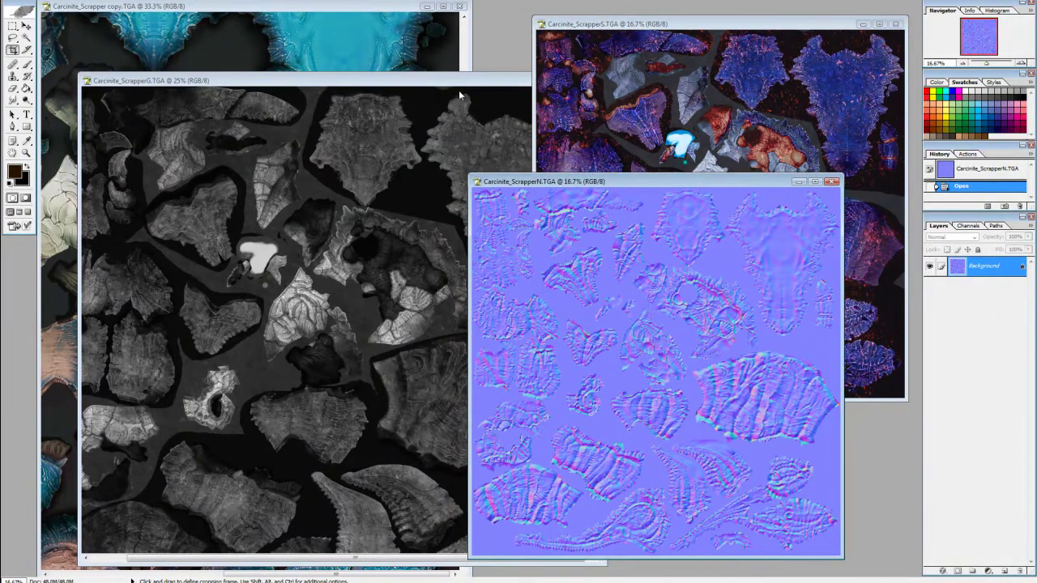
Step: Bring the colour texture Carcinite_Scrapper copy.TGA forward and examine its full layout
{"action": "left_click", "coordinate": [377, 18]}
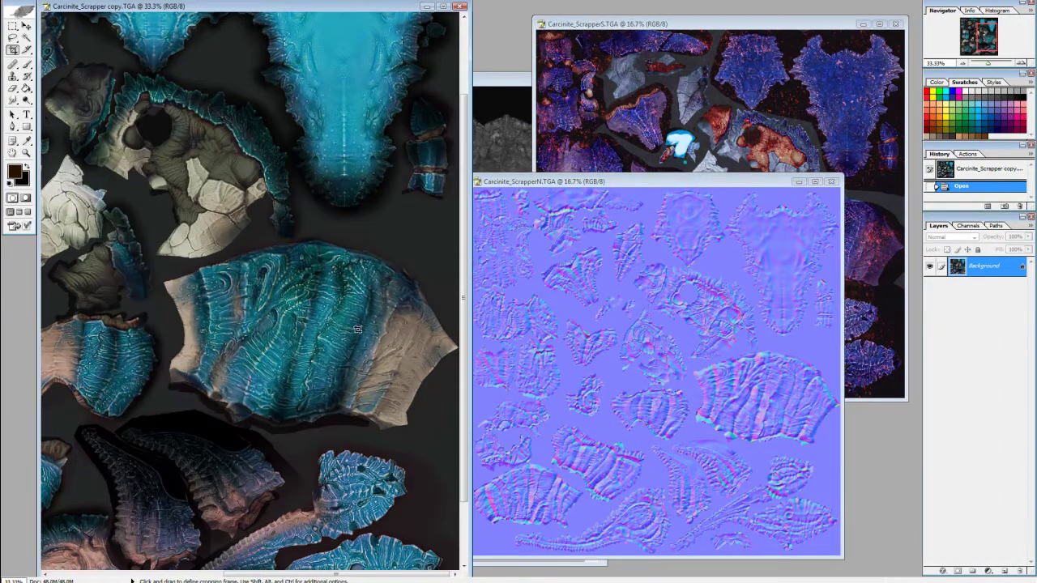
{"action": "left_click", "coordinate": [251, 395], "text": "alt"}
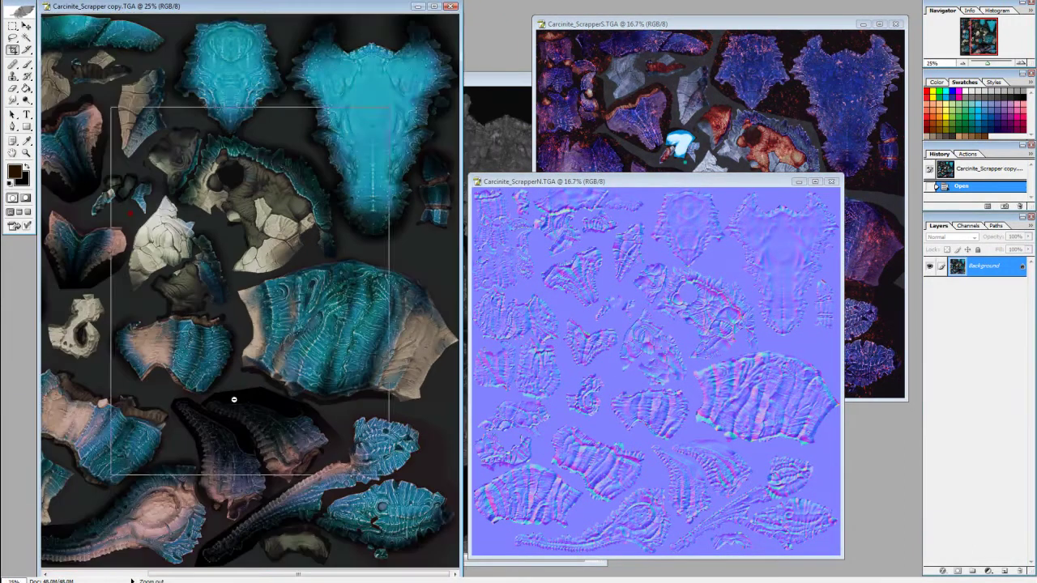
{"action": "left_click", "coordinate": [152, 266]}
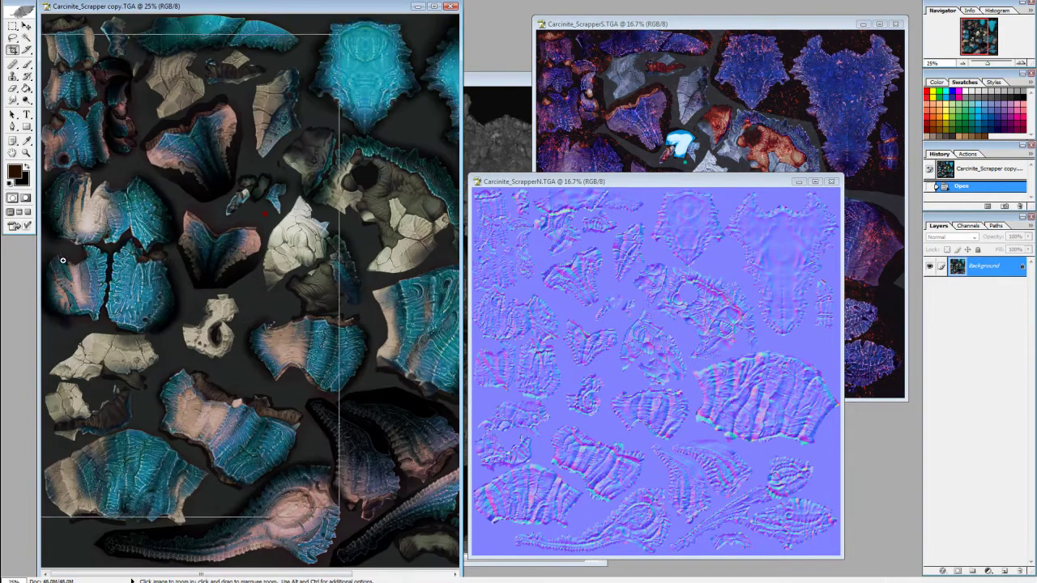
{"action": "left_click", "coordinate": [207, 259]}
{"action": "left_click", "coordinate": [260, 244]}
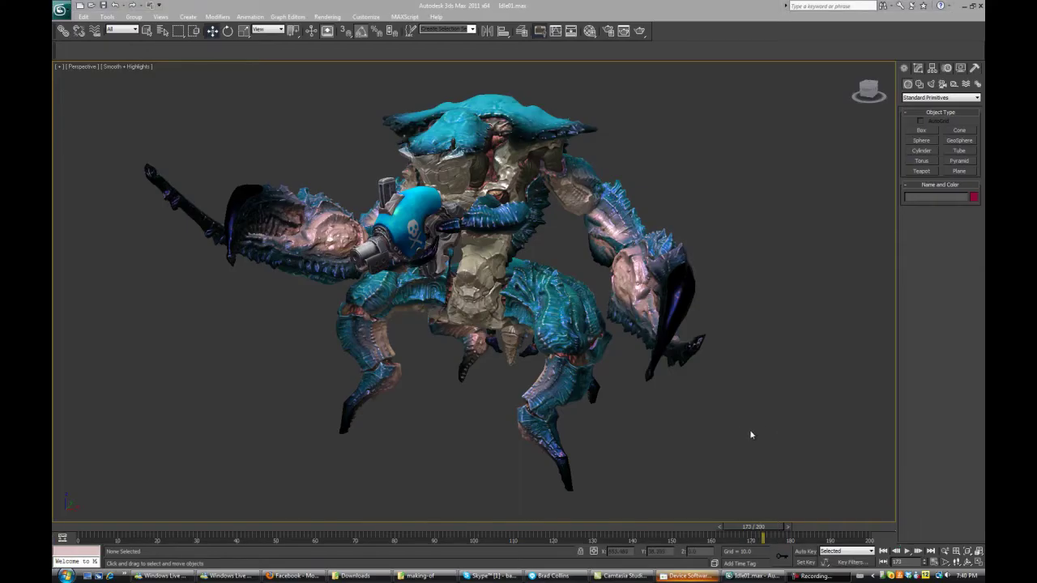
Step: Inspect the textured creature and its skull-marked rifle up close, and play the animation of the Idle01.max scene
{"action": "middle_click_drag", "start_coordinate": [751, 436], "coordinate": [721, 429], "text": "alt"}
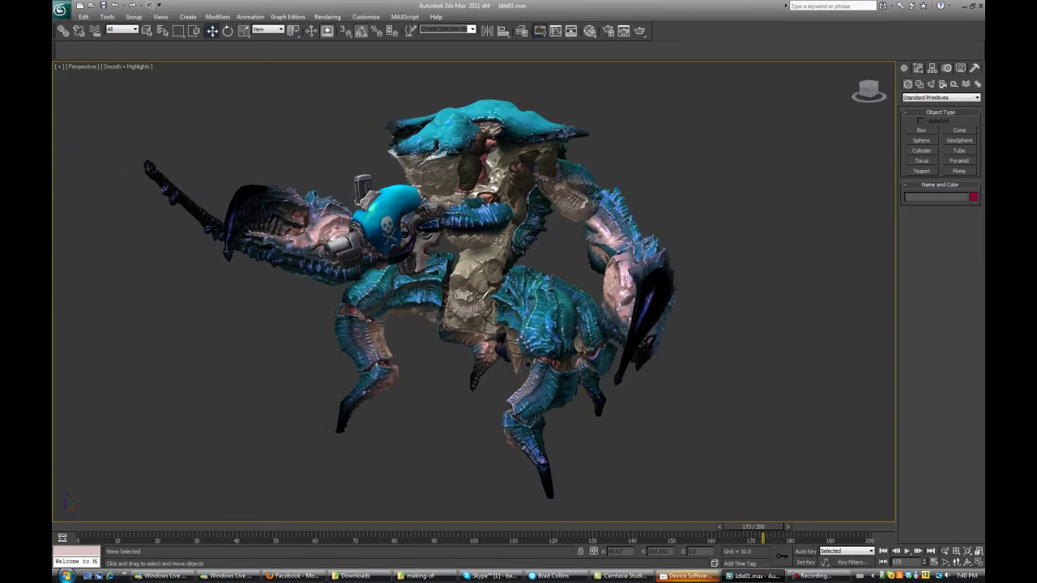
{"action": "middle_click_drag", "start_coordinate": [475, 336], "coordinate": [451, 357]}
{"action": "scroll", "coordinate": [478, 300], "scroll_direction": "up", "scroll_amount": 4}
{"action": "middle_click_drag", "start_coordinate": [478, 300], "coordinate": [547, 266]}
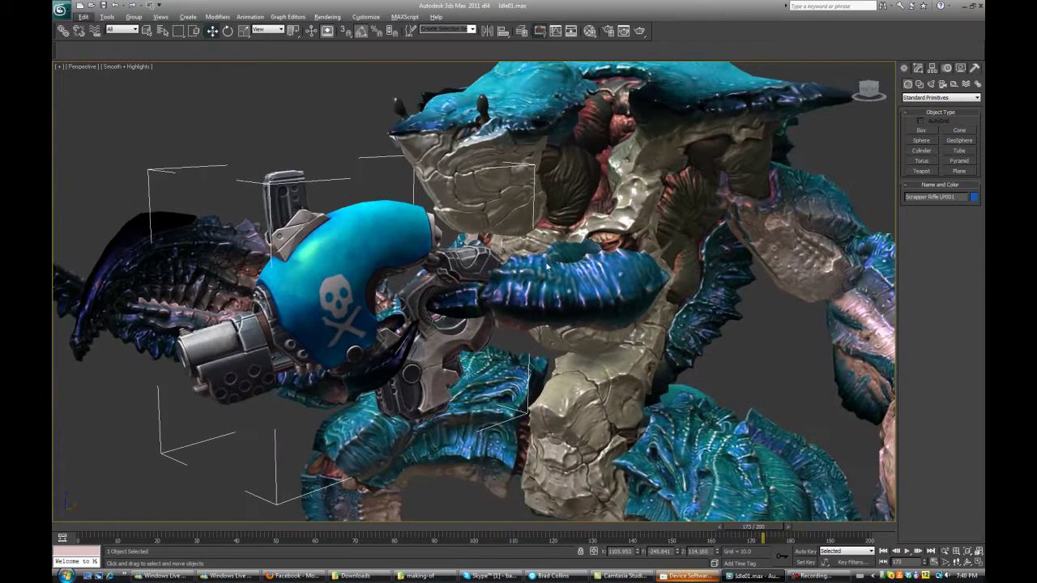
{"action": "left_click", "coordinate": [909, 551]}
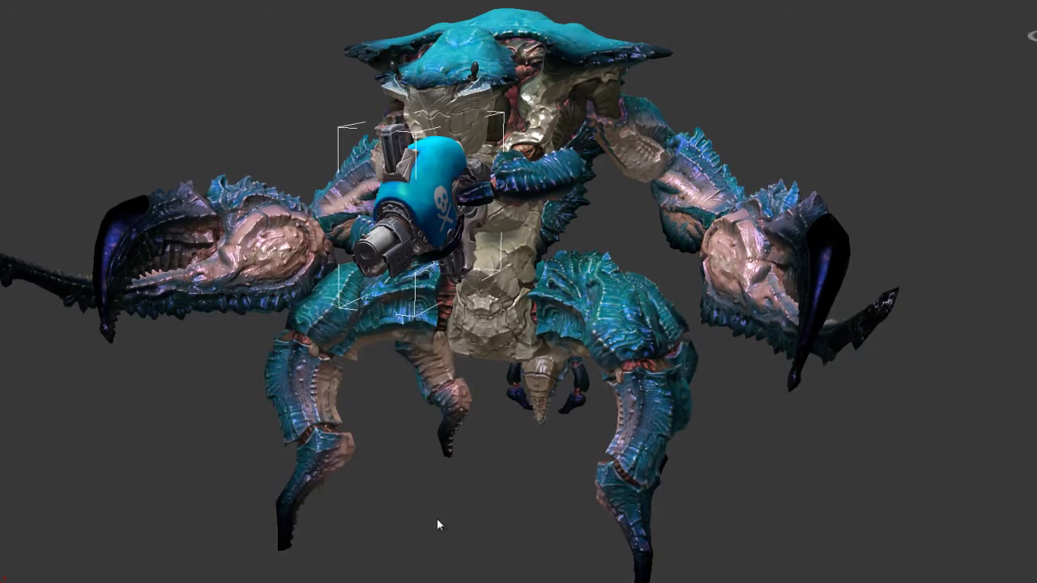
Step: Examine the creature and its rig controls around the claws, eyes and feet from several angles
{"action": "middle_click_drag", "start_coordinate": [437, 519], "coordinate": [883, 522]}
{"action": "middle_click_drag", "start_coordinate": [247, 355], "coordinate": [865, 403]}
{"action": "middle_click_drag", "start_coordinate": [629, 417], "coordinate": [815, 449]}
{"action": "middle_click_drag", "start_coordinate": [354, 386], "coordinate": [636, 410]}
{"action": "scroll", "coordinate": [368, 415], "scroll_direction": "up", "scroll_amount": 2}
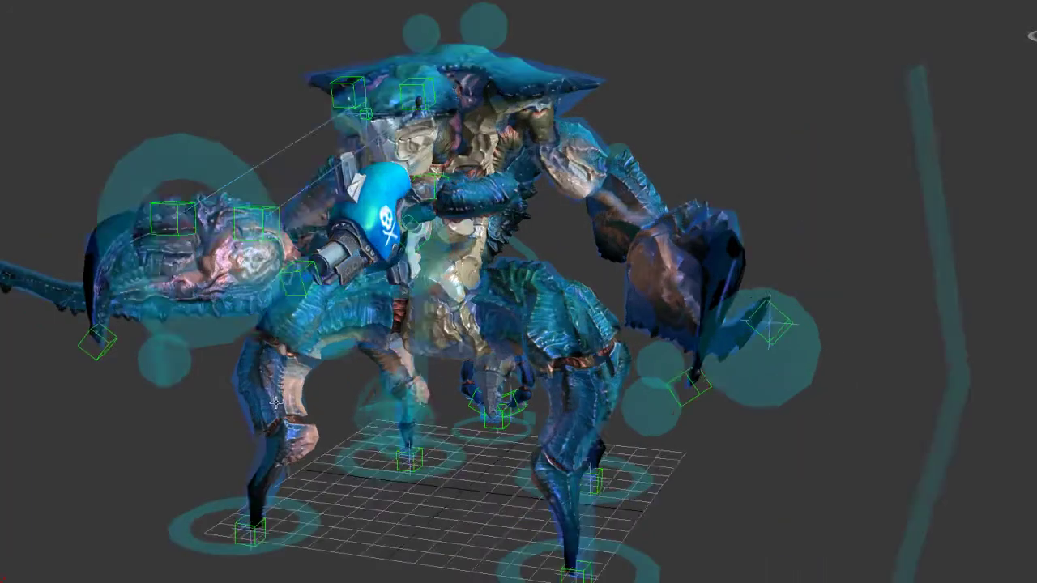
{"action": "middle_click_drag", "start_coordinate": [411, 402], "coordinate": [449, 416]}
{"action": "middle_click_drag", "start_coordinate": [278, 425], "coordinate": [193, 443]}
{"action": "scroll", "coordinate": [232, 429], "scroll_direction": "down", "scroll_amount": 2}
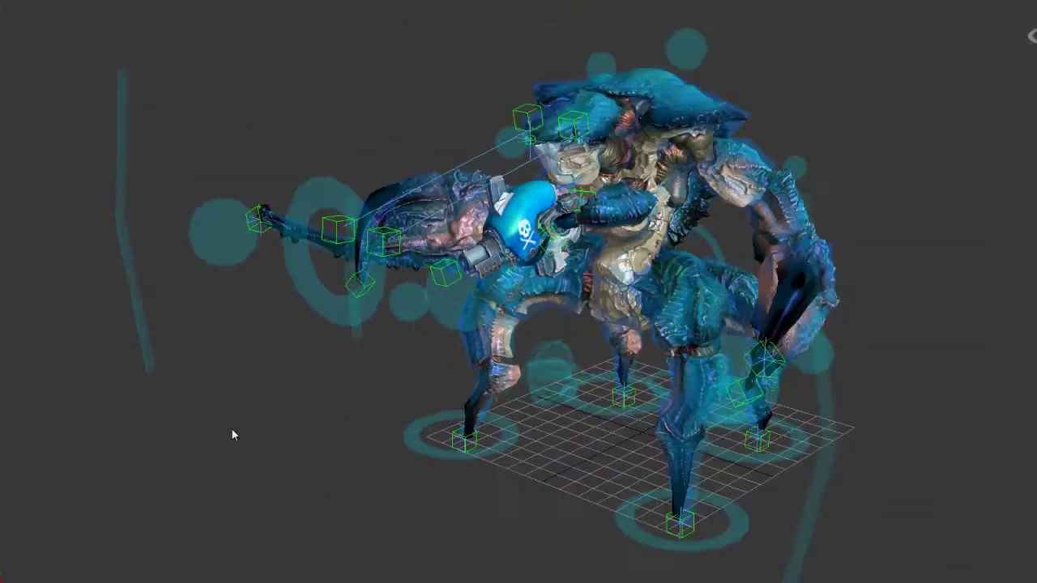
{"action": "middle_click_drag", "start_coordinate": [324, 376], "coordinate": [240, 381], "text": "alt"}
{"action": "middle_click_drag", "start_coordinate": [130, 381], "coordinate": [222, 392], "text": "alt"}
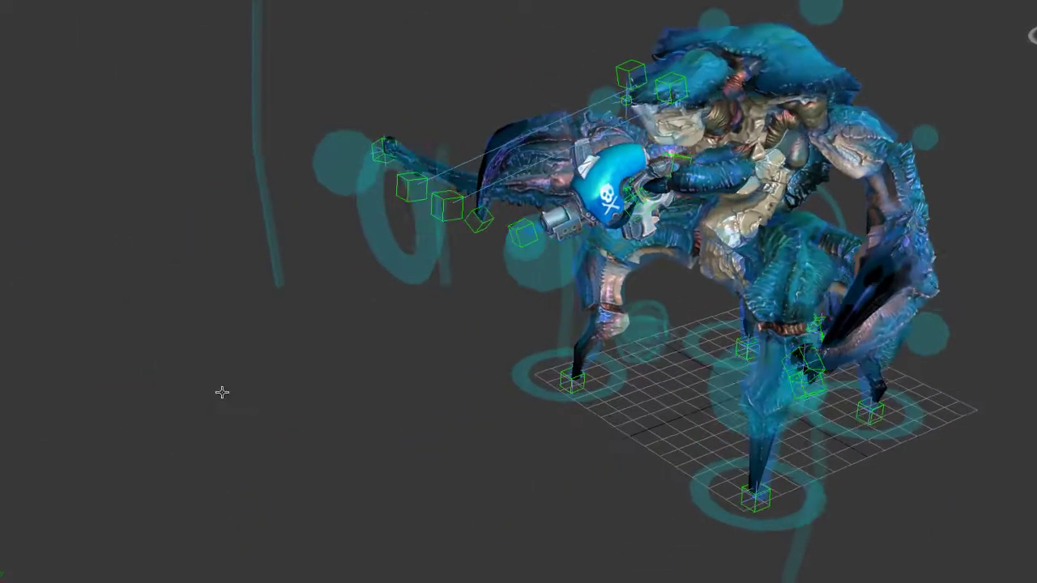
{"action": "middle_click_drag", "start_coordinate": [434, 425], "coordinate": [336, 477]}
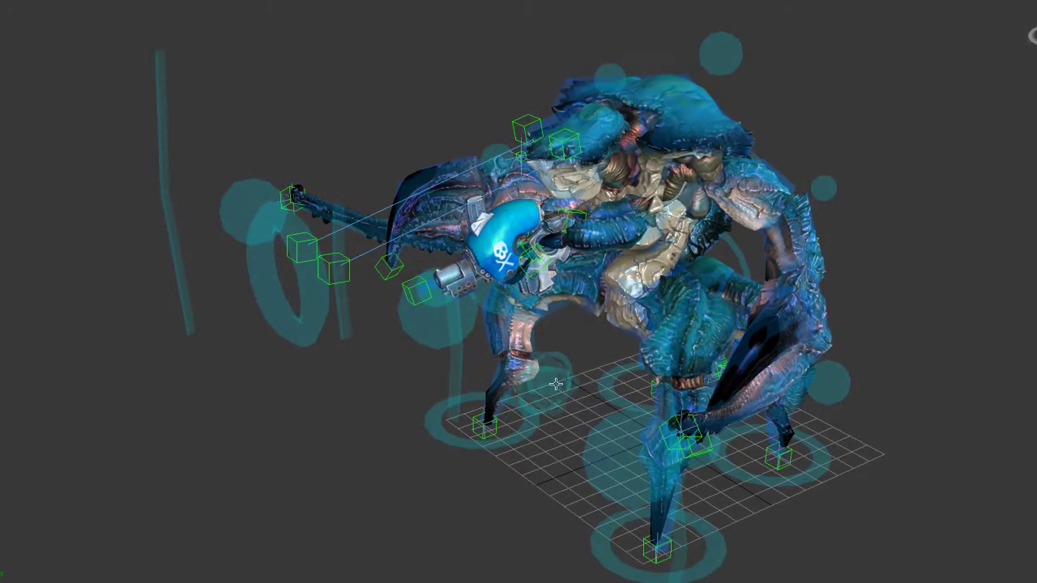
Step: Move the spherical rig control that sits low between the creature's front legs
{"action": "left_click", "coordinate": [527, 401]}
{"action": "middle_click_drag", "start_coordinate": [528, 401], "coordinate": [544, 401], "text": "alt"}
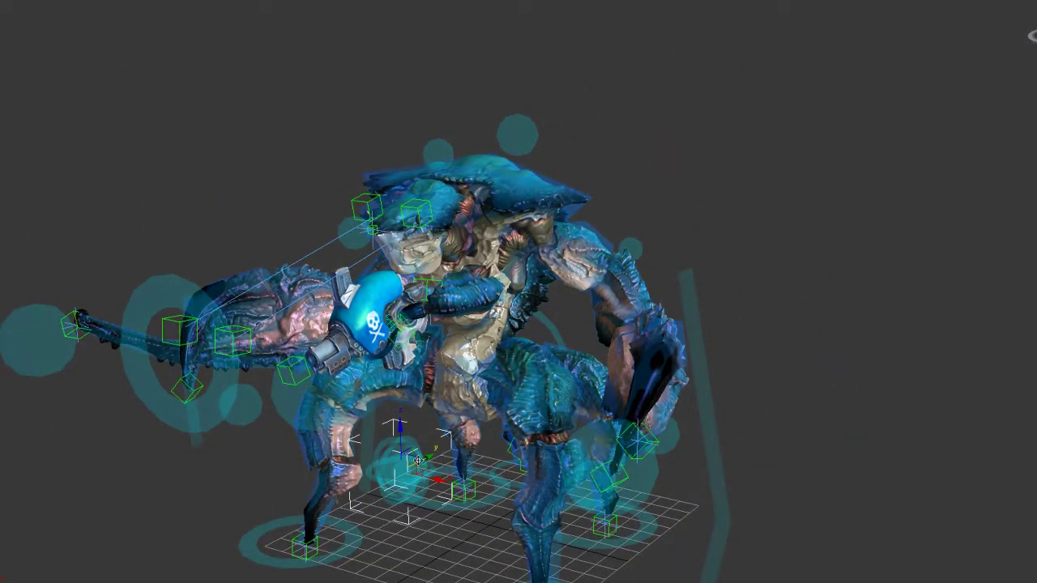
{"action": "mouse_move", "coordinate": [416, 456]}
{"action": "left_mouse_down"}
{"action": "mouse_move", "coordinate": [410, 437]}
{"action": "mouse_move", "coordinate": [398, 450]}
{"action": "mouse_move", "coordinate": [409, 471]}
{"action": "mouse_move", "coordinate": [423, 463]}
{"action": "mouse_move", "coordinate": [412, 471]}
{"action": "left_mouse_up"}
{"action": "middle_click_drag", "start_coordinate": [412, 471], "coordinate": [512, 273], "text": "alt"}
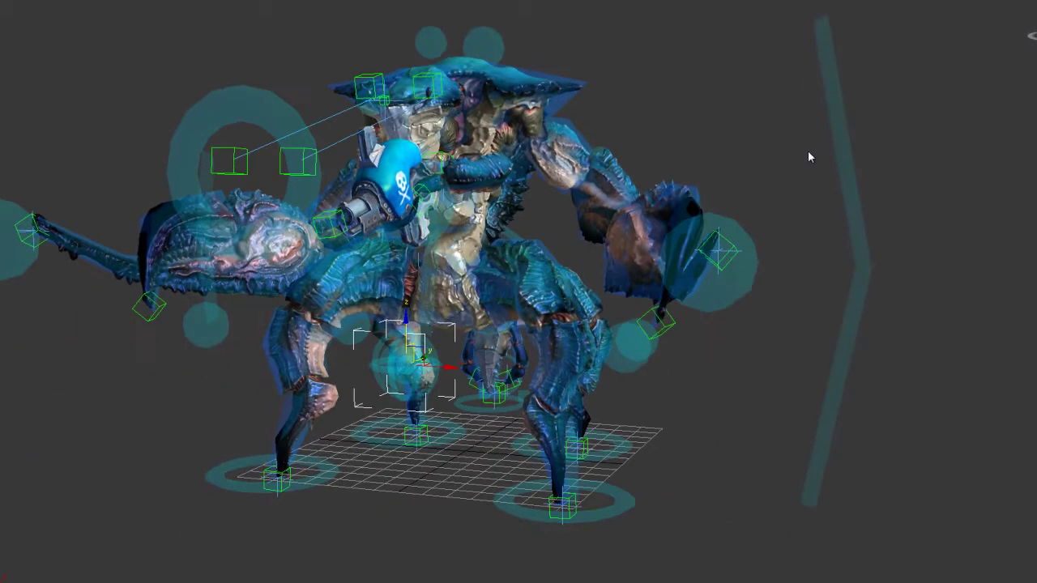
Step: Select the shared arm control with the tall bars on both sides of the creature and move it upward
{"action": "left_click", "coordinate": [854, 232]}
{"action": "middle_click_drag", "start_coordinate": [845, 239], "coordinate": [825, 243], "text": "alt"}
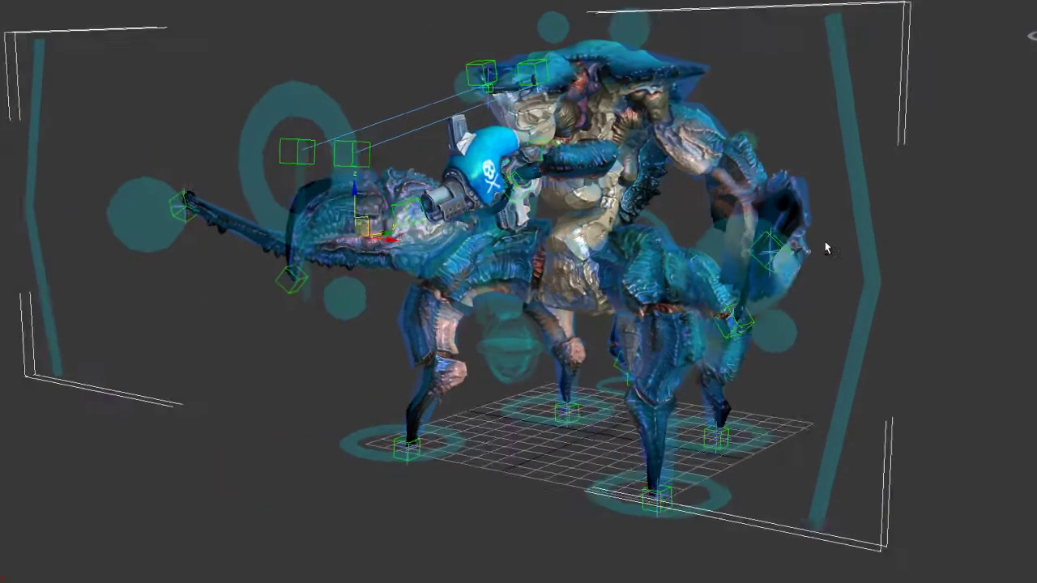
{"action": "scroll", "coordinate": [825, 243], "scroll_direction": "down", "scroll_amount": 1}
{"action": "middle_click_drag", "start_coordinate": [557, 258], "coordinate": [536, 306]}
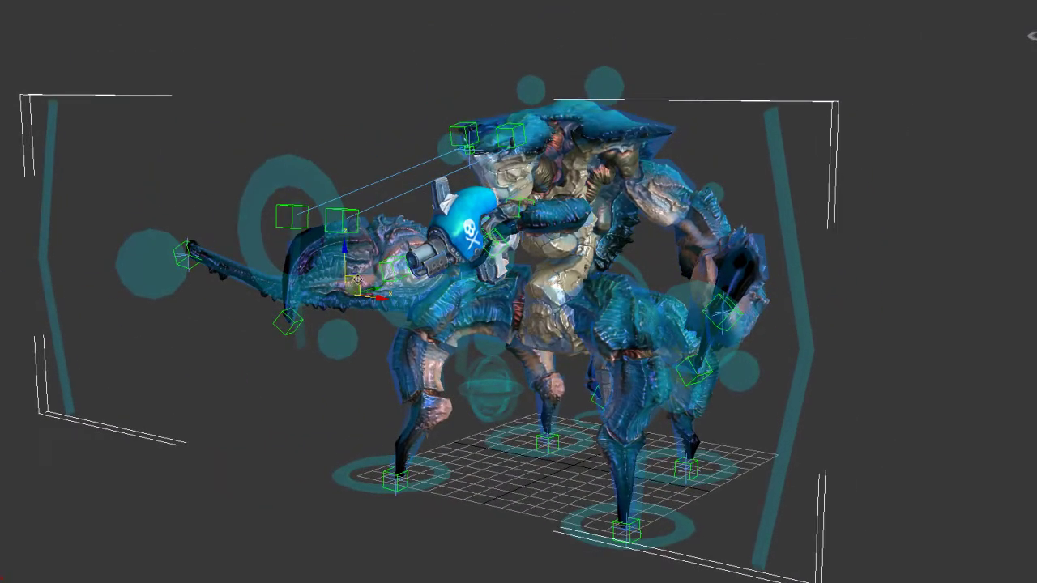
{"action": "left_click_drag", "start_coordinate": [376, 271], "coordinate": [386, 230]}
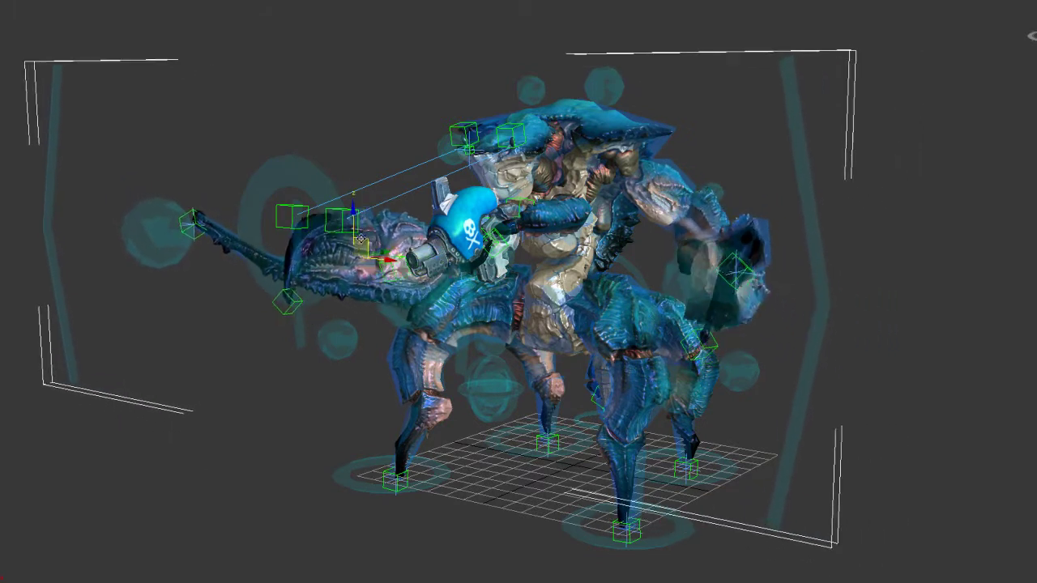
Step: Move the spherical control at the outstretched claw's tip, and shift the ring control that carries both eye targets
{"action": "left_click", "coordinate": [133, 227]}
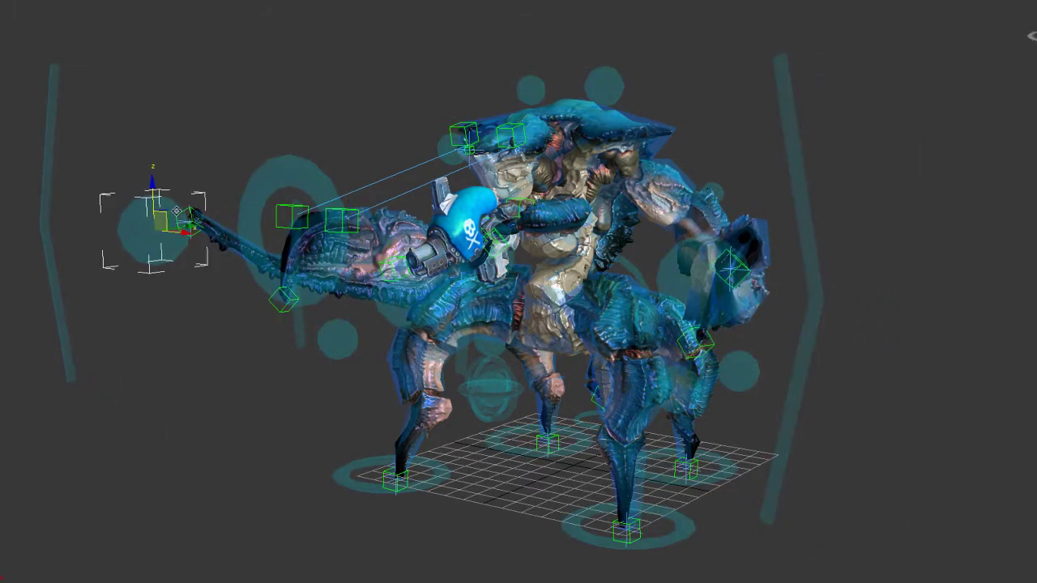
{"action": "mouse_move", "coordinate": [164, 219]}
{"action": "left_mouse_down"}
{"action": "mouse_move", "coordinate": [191, 235]}
{"action": "mouse_move", "coordinate": [159, 205]}
{"action": "left_mouse_up"}
{"action": "middle_click_drag", "start_coordinate": [188, 169], "coordinate": [234, 442], "text": "alt"}
{"action": "left_click", "coordinate": [243, 201]}
{"action": "middle_click_drag", "start_coordinate": [362, 404], "coordinate": [431, 396], "text": "alt"}
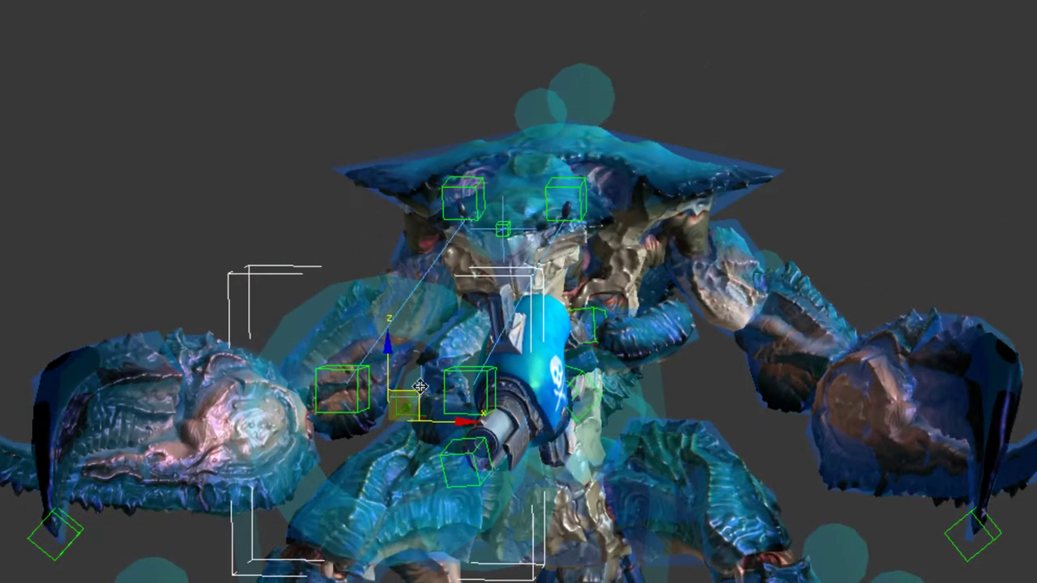
{"action": "mouse_move", "coordinate": [426, 375]}
{"action": "left_mouse_down"}
{"action": "mouse_move", "coordinate": [462, 316]}
{"action": "mouse_move", "coordinate": [790, 312]}
{"action": "mouse_move", "coordinate": [831, 376]}
{"action": "mouse_move", "coordinate": [216, 84]}
{"action": "mouse_move", "coordinate": [486, 73]}
{"action": "mouse_move", "coordinate": [641, 346]}
{"action": "mouse_move", "coordinate": [524, 269]}
{"action": "mouse_move", "coordinate": [450, 251]}
{"action": "mouse_move", "coordinate": [407, 369]}
{"action": "left_mouse_up"}
Step: Move the upper-body control centred on the creature's chest
{"action": "middle_click_drag", "start_coordinate": [819, 296], "coordinate": [575, 325], "text": "alt"}
{"action": "middle_click_drag", "start_coordinate": [509, 407], "coordinate": [453, 71], "text": "alt"}
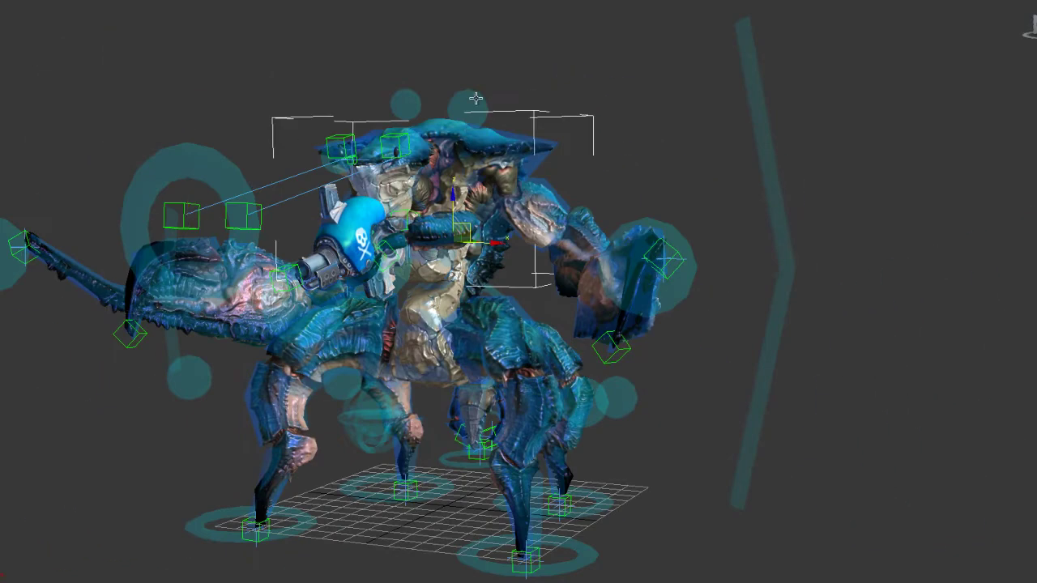
{"action": "mouse_move", "coordinate": [482, 94]}
{"action": "left_mouse_down"}
{"action": "mouse_move", "coordinate": [492, 100]}
{"action": "mouse_move", "coordinate": [484, 91]}
{"action": "mouse_move", "coordinate": [469, 101]}
{"action": "left_mouse_up"}
Step: Try moving the small control beside the rear ring beneath the creature's tail
{"action": "middle_click_drag", "start_coordinate": [629, 322], "coordinate": [212, 263], "text": "alt"}
{"action": "scroll", "coordinate": [569, 250], "scroll_direction": "up", "scroll_amount": 2}
{"action": "middle_click_drag", "start_coordinate": [891, 284], "coordinate": [227, 184], "text": "alt"}
{"action": "middle_click_drag", "start_coordinate": [454, 243], "coordinate": [332, 251], "text": "alt"}
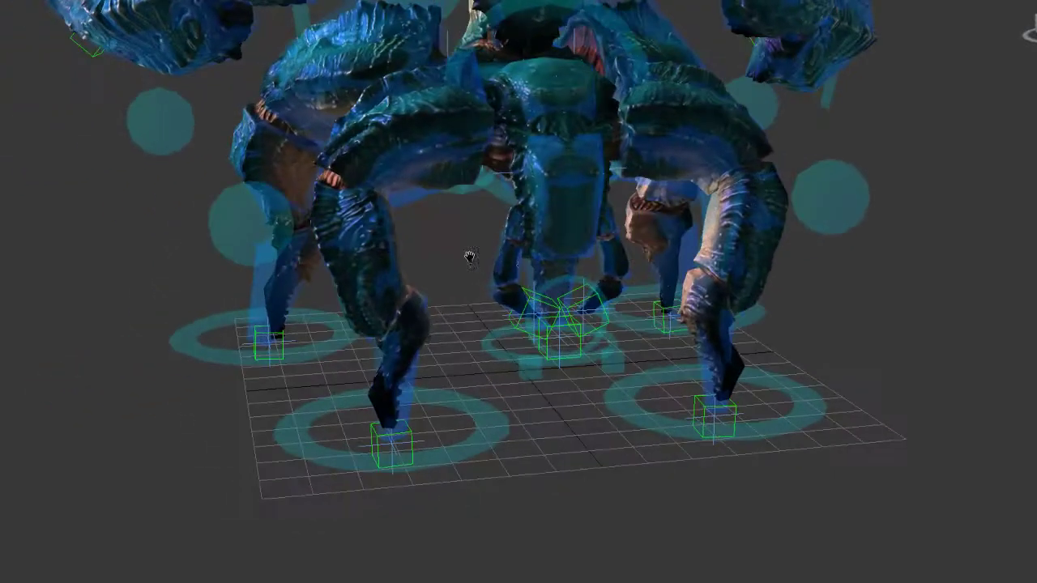
{"action": "middle_click_drag", "start_coordinate": [535, 260], "coordinate": [365, 274]}
{"action": "scroll", "coordinate": [365, 274], "scroll_direction": "up", "scroll_amount": 2}
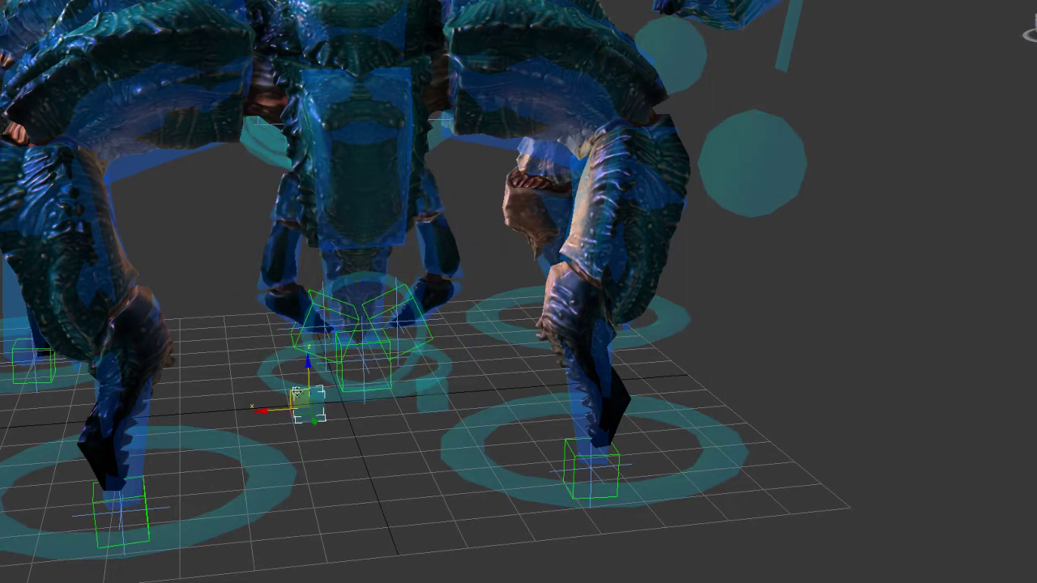
{"action": "left_click_drag", "start_coordinate": [295, 358], "coordinate": [287, 352]}
{"action": "right_click", "coordinate": [287, 352]}
{"action": "middle_click_drag", "start_coordinate": [357, 366], "coordinate": [393, 400]}
{"action": "middle_click_drag", "start_coordinate": [407, 524], "coordinate": [415, 504], "text": "alt"}
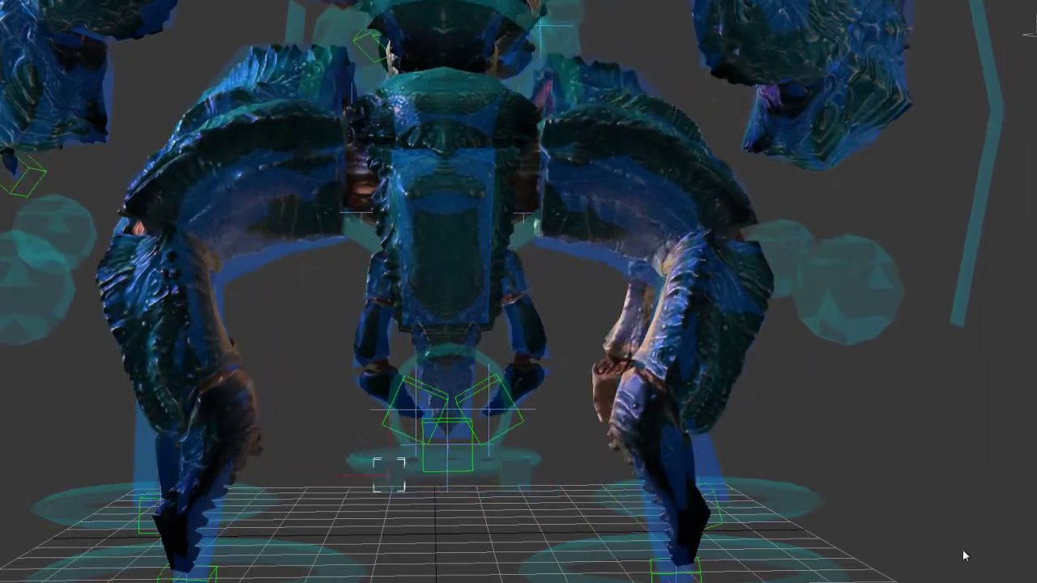
Step: Try repositioning a rear leg with its foot ring control, and undo the last move
{"action": "middle_click_drag", "start_coordinate": [800, 504], "coordinate": [685, 526]}
{"action": "left_click", "coordinate": [694, 421]}
{"action": "scroll", "coordinate": [684, 501], "scroll_direction": "down", "scroll_amount": 3}
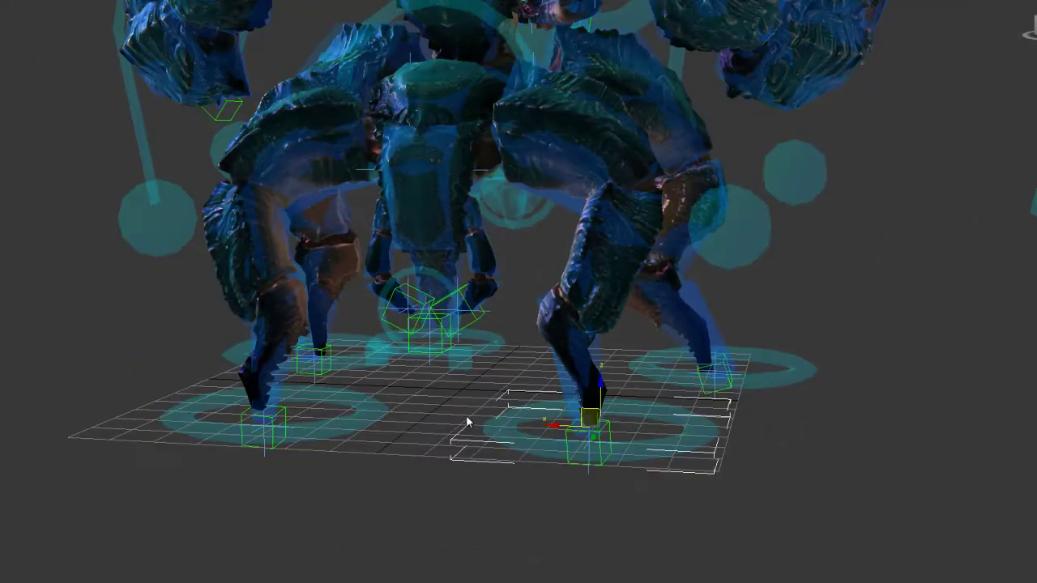
{"action": "middle_click_drag", "start_coordinate": [483, 418], "coordinate": [547, 421], "text": "alt"}
{"action": "middle_click_drag", "start_coordinate": [548, 421], "coordinate": [488, 492]}
{"action": "left_click_drag", "start_coordinate": [517, 472], "coordinate": [490, 416]}
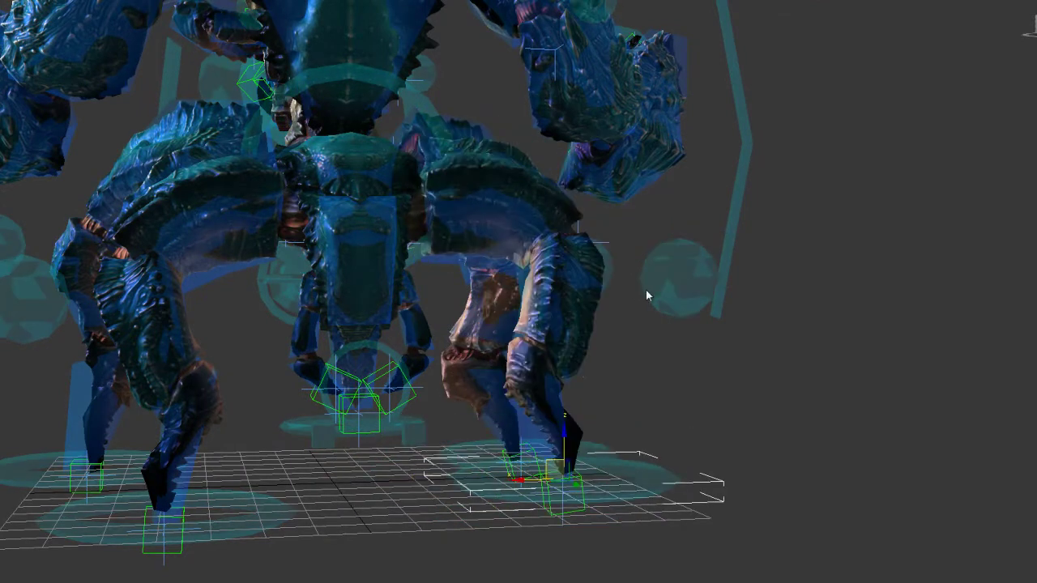
{"action": "left_click_drag", "start_coordinate": [551, 462], "coordinate": [551, 468]}
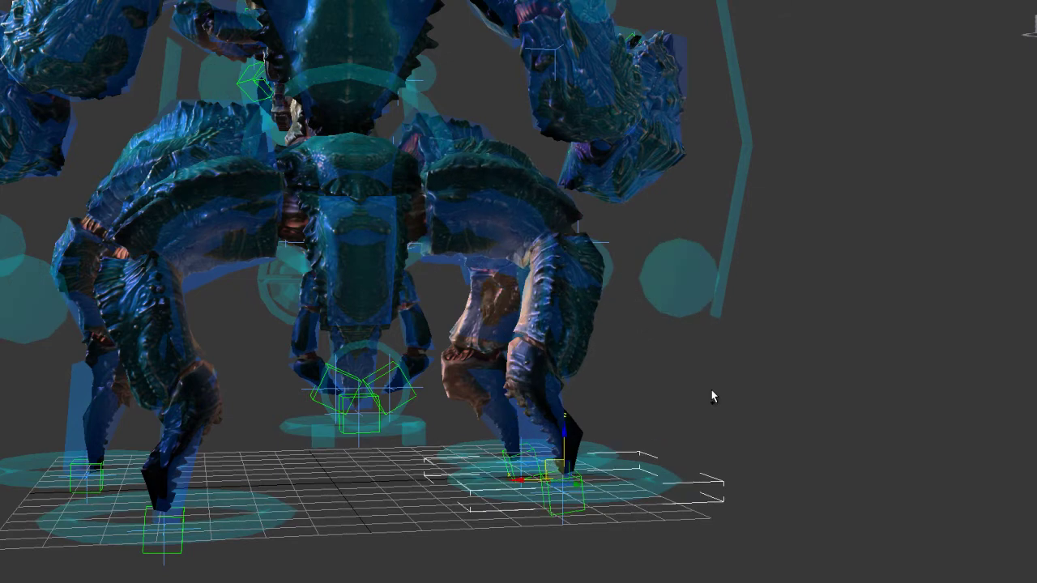
{"action": "key", "text": "ctrl+z"}
Step: Rotate the large front claw on the creature's rifle side with its claw control
{"action": "middle_click_drag", "start_coordinate": [794, 416], "coordinate": [716, 545]}
{"action": "middle_click_drag", "start_coordinate": [785, 487], "coordinate": [592, 487], "text": "alt"}
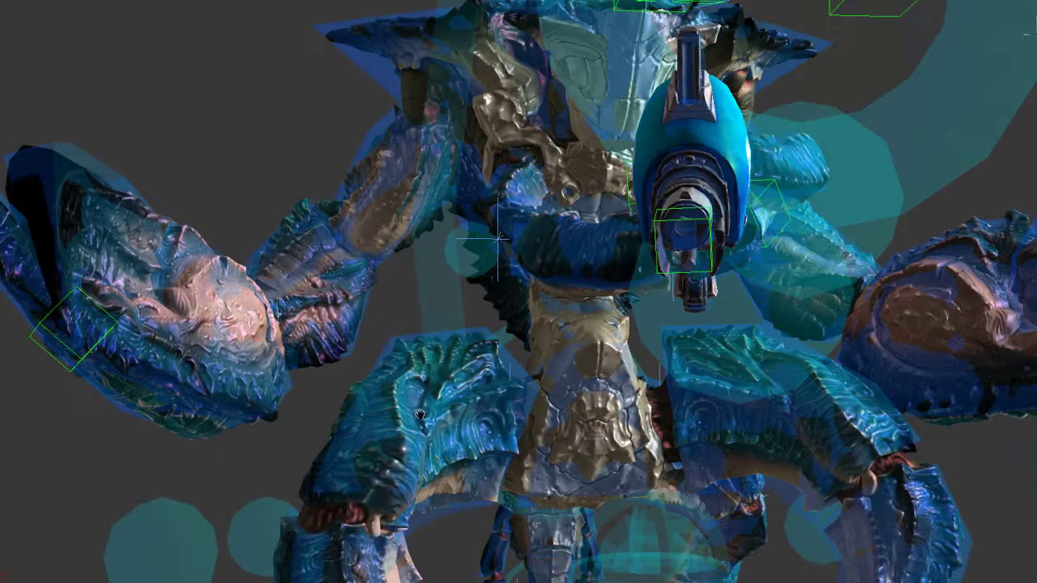
{"action": "middle_click_drag", "start_coordinate": [600, 410], "coordinate": [626, 235], "text": "alt"}
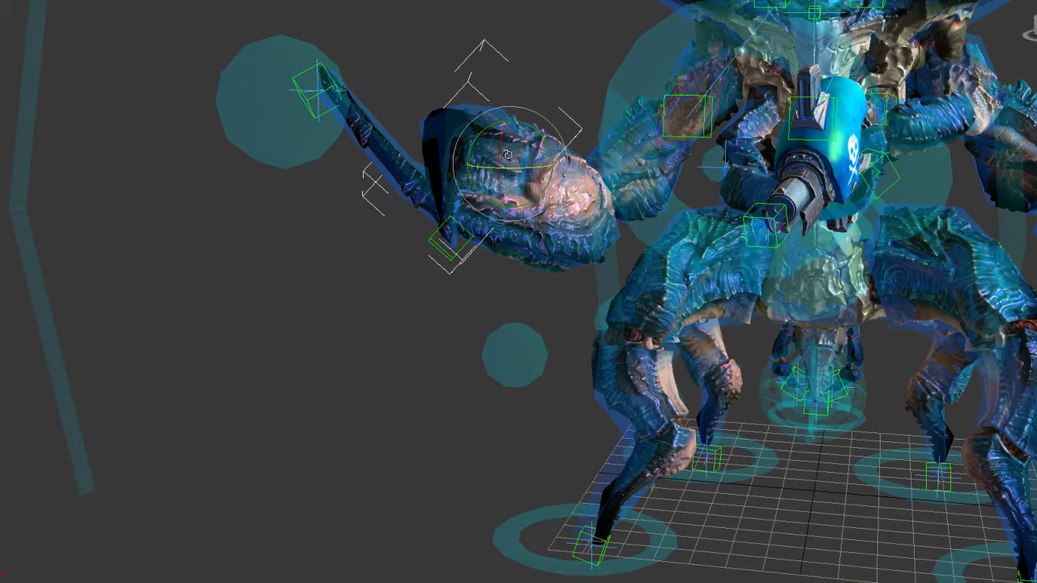
{"action": "mouse_move", "coordinate": [510, 157]}
{"action": "left_mouse_down"}
{"action": "mouse_move", "coordinate": [511, 130]}
{"action": "mouse_move", "coordinate": [505, 138]}
{"action": "left_mouse_up"}
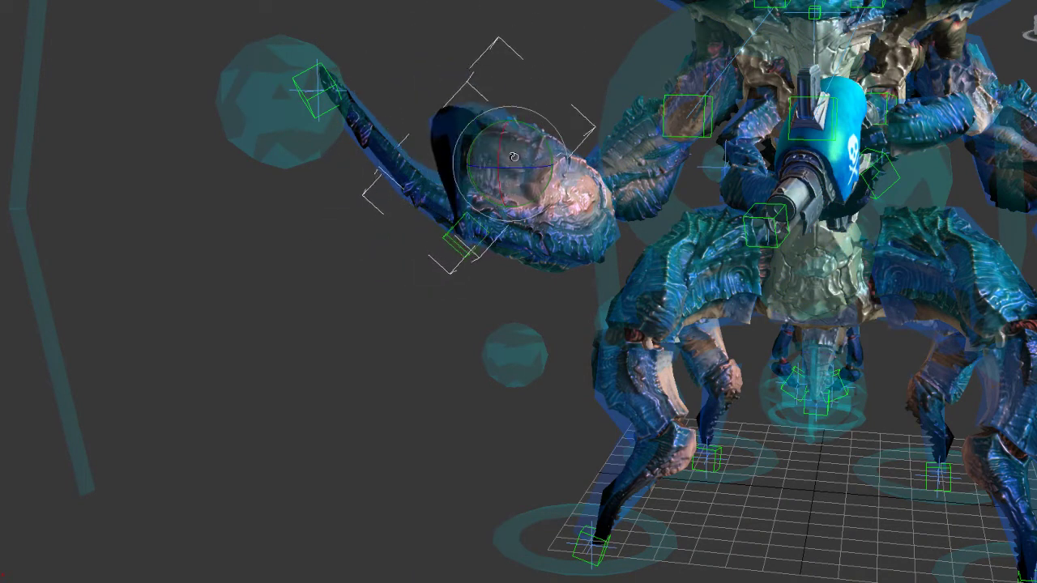
Step: View the claw and upper body closely, and show the IK solver types available for rigging
{"action": "middle_click_drag", "start_coordinate": [630, 241], "coordinate": [356, 212], "text": "alt"}
{"action": "scroll", "coordinate": [365, 139], "scroll_direction": "up", "scroll_amount": 4}
{"action": "middle_click_drag", "start_coordinate": [519, 106], "coordinate": [585, 264]}
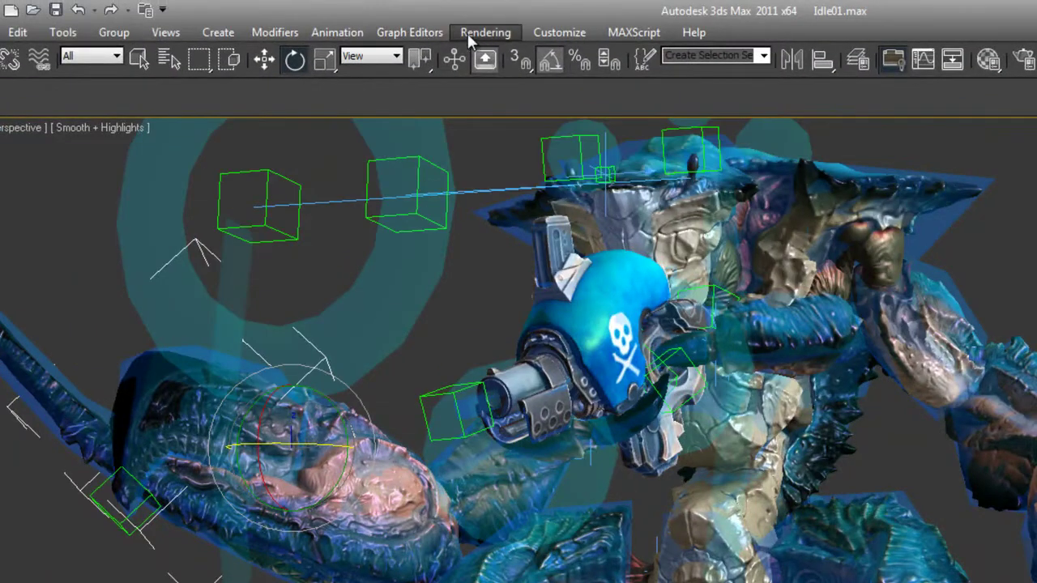
{"action": "left_click", "coordinate": [337, 32]}
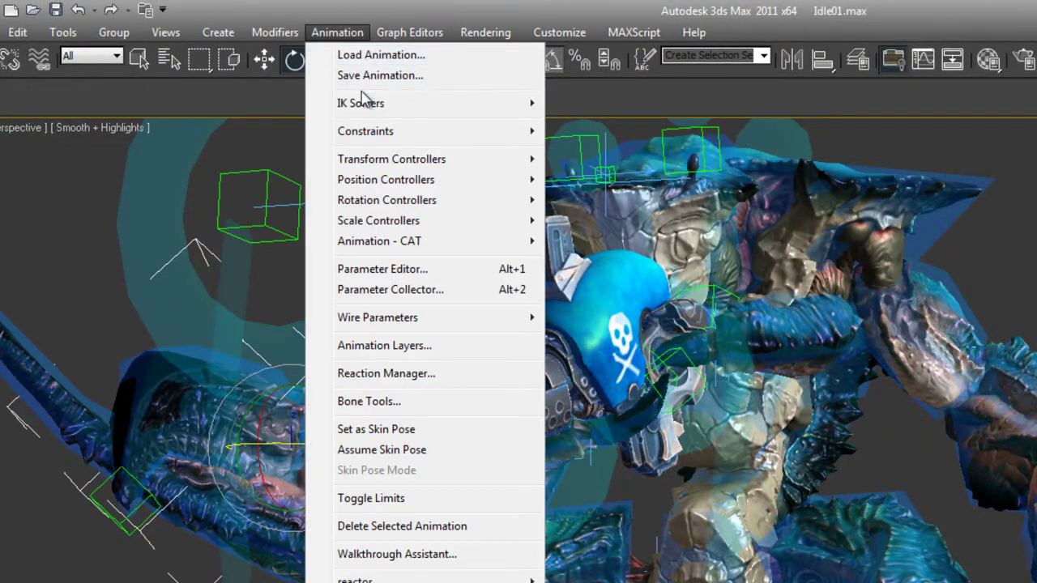
{"action": "mouse_move", "coordinate": [364, 106]}
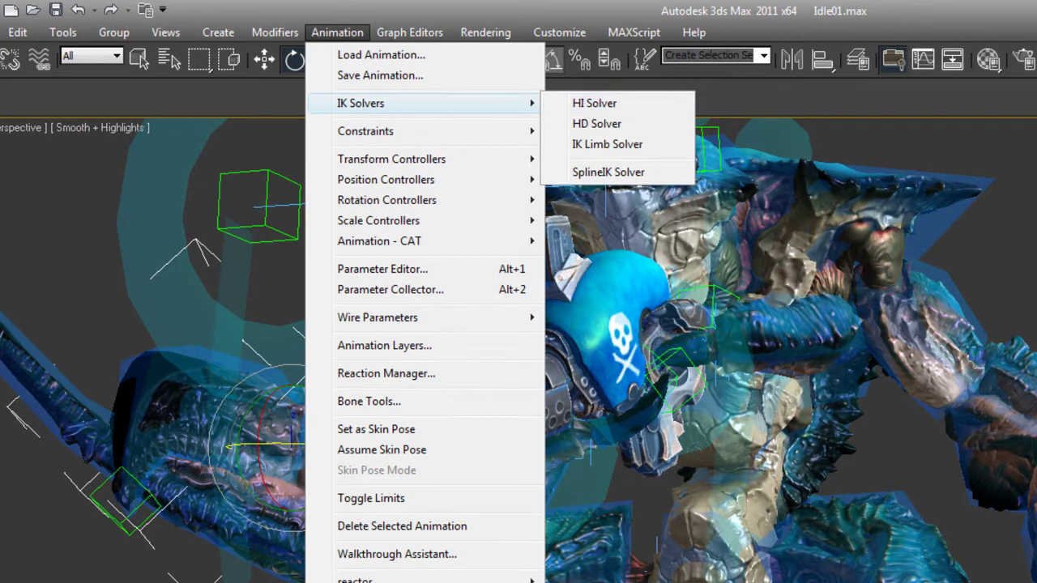
{"action": "key", "text": "Escape"}
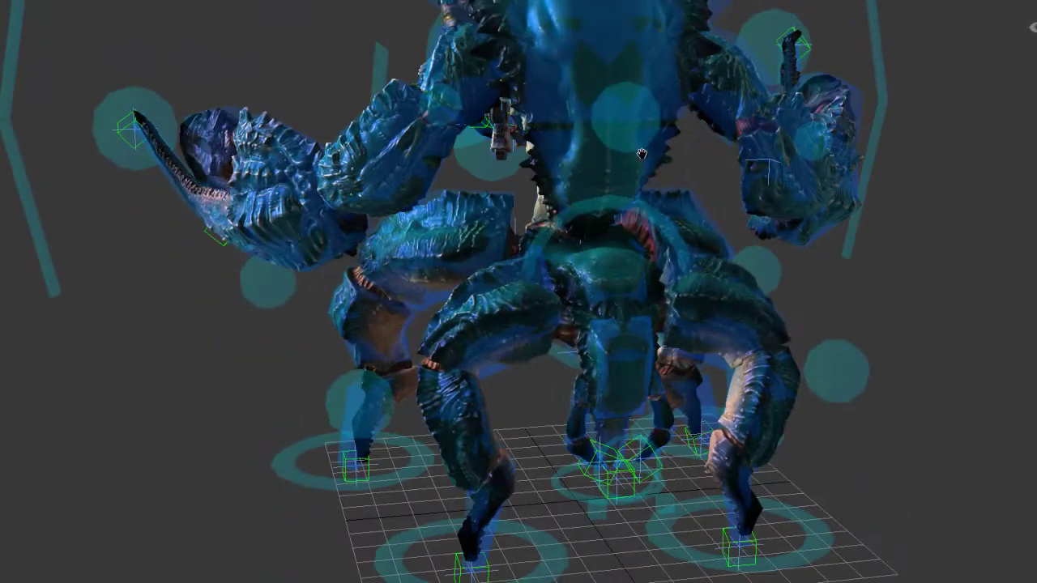
Step: Examine the creature's legs in wireframe and try moving the helper at the front leg's knee
{"action": "middle_click_drag", "start_coordinate": [636, 154], "coordinate": [801, 151], "text": "alt"}
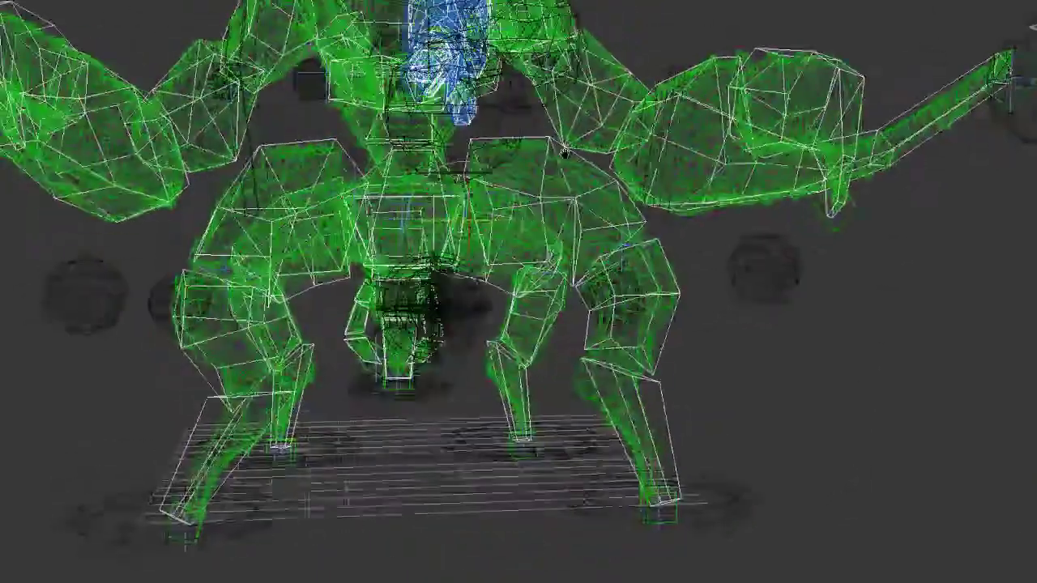
{"action": "scroll", "coordinate": [566, 153], "scroll_direction": "up", "scroll_amount": 3}
{"action": "left_click", "coordinate": [680, 214]}
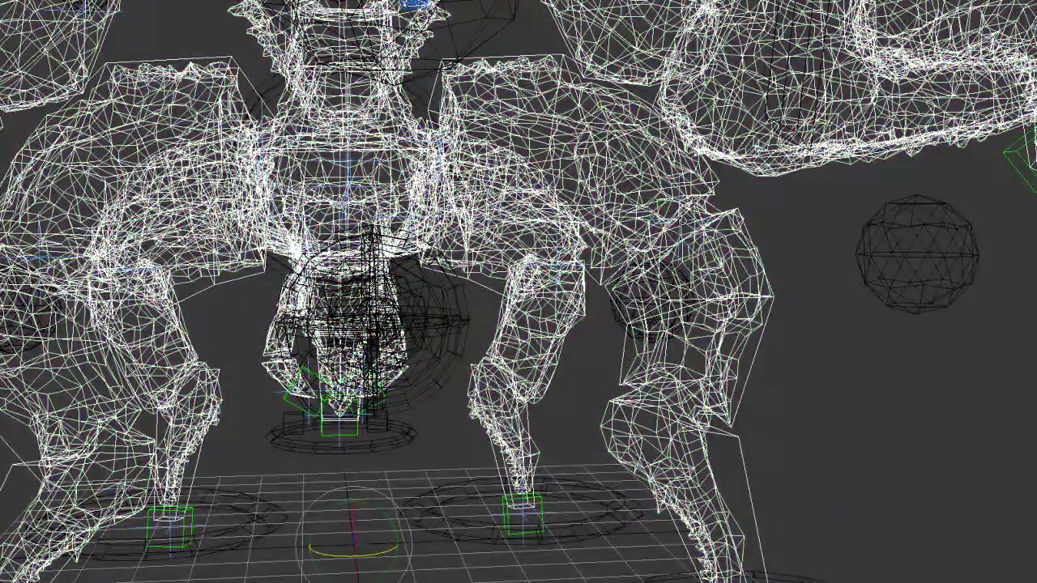
{"action": "middle_click_drag", "start_coordinate": [681, 224], "coordinate": [658, 221], "text": "alt"}
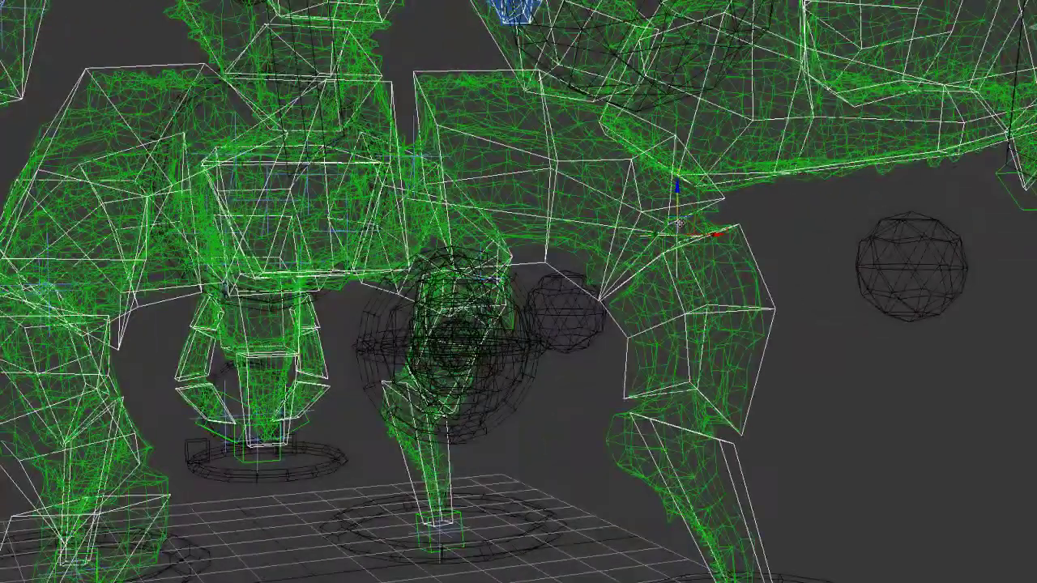
{"action": "left_click_drag", "start_coordinate": [690, 219], "coordinate": [653, 250]}
Step: Try swinging the front leg's knee with the sphere control beside it, and undo the last move
{"action": "left_click", "coordinate": [897, 245]}
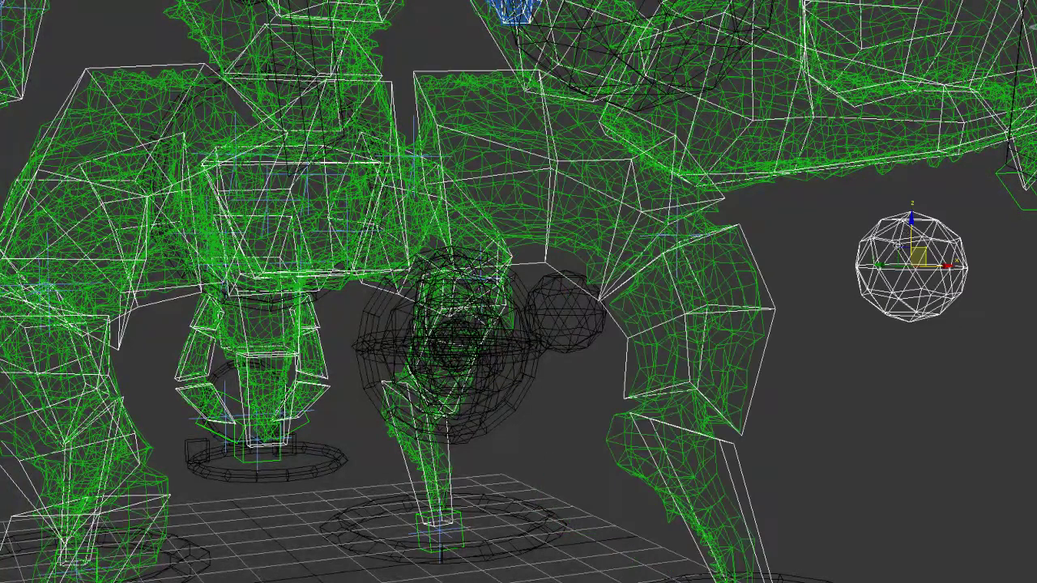
{"action": "left_click_drag", "start_coordinate": [918, 256], "coordinate": [872, 257]}
{"action": "left_click_drag", "start_coordinate": [873, 297], "coordinate": [873, 271]}
{"action": "key", "text": "ctrl+z"}
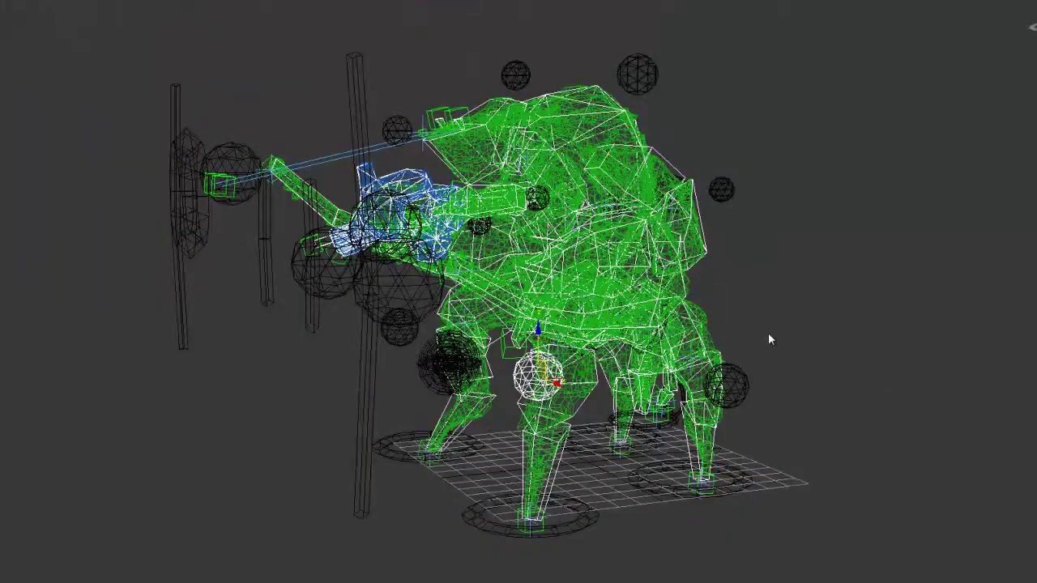
Step: Clear the selection, return the viewport to shaded display and view the rigged creature from several sides
{"action": "left_click", "coordinate": [753, 234]}
{"action": "key", "text": "F3"}
{"action": "middle_click_drag", "start_coordinate": [780, 241], "coordinate": [767, 252], "text": "alt"}
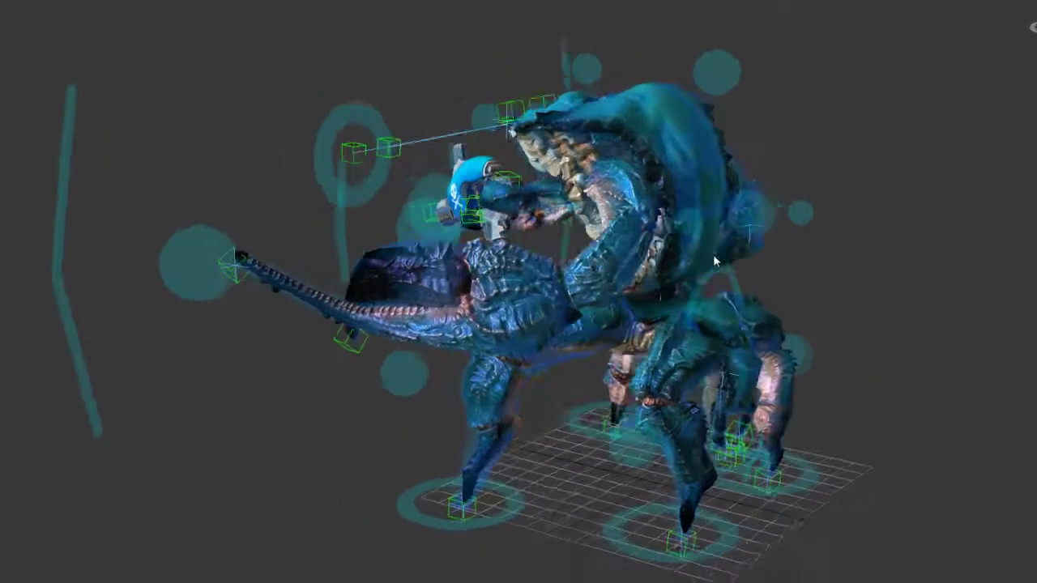
{"action": "middle_click_drag", "start_coordinate": [712, 259], "coordinate": [652, 253], "text": "alt"}
{"action": "middle_click_drag", "start_coordinate": [977, 281], "coordinate": [701, 279], "text": "alt"}
{"action": "middle_click_drag", "start_coordinate": [842, 283], "coordinate": [709, 298]}
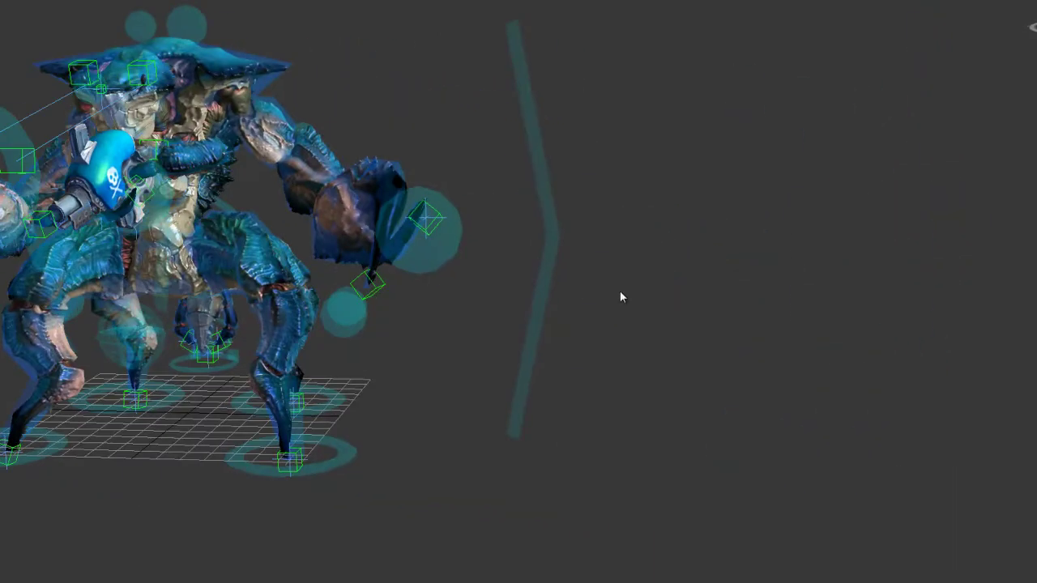
{"action": "middle_click_drag", "start_coordinate": [620, 298], "coordinate": [534, 308]}
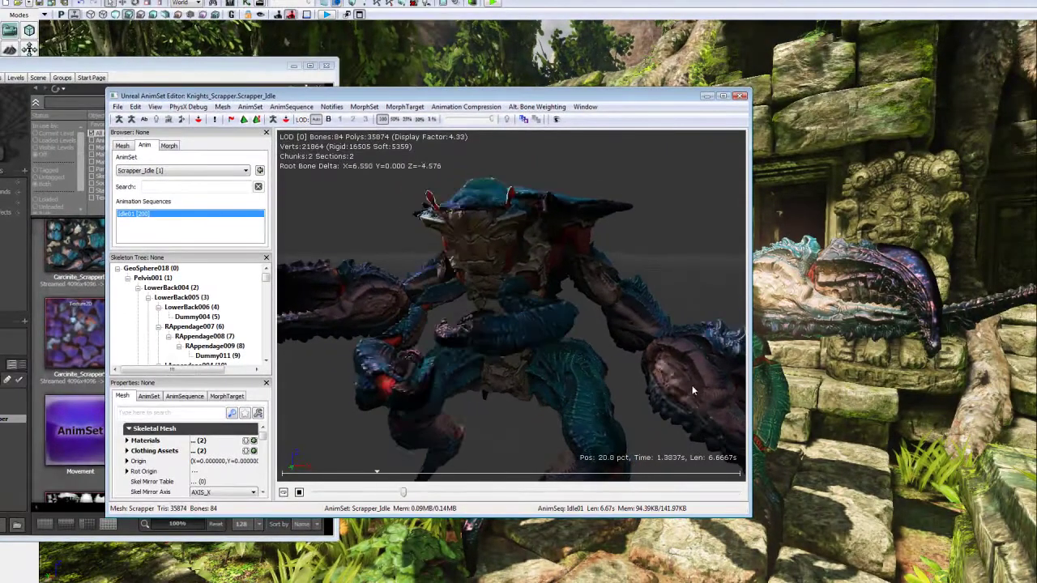
Step: Switch to the Unreal editor's content browser, open the ScrapperMasterTex material and maximise its material editor
{"action": "left_click", "coordinate": [191, 70]}
{"action": "scroll", "coordinate": [185, 312], "scroll_direction": "up", "scroll_amount": 1}
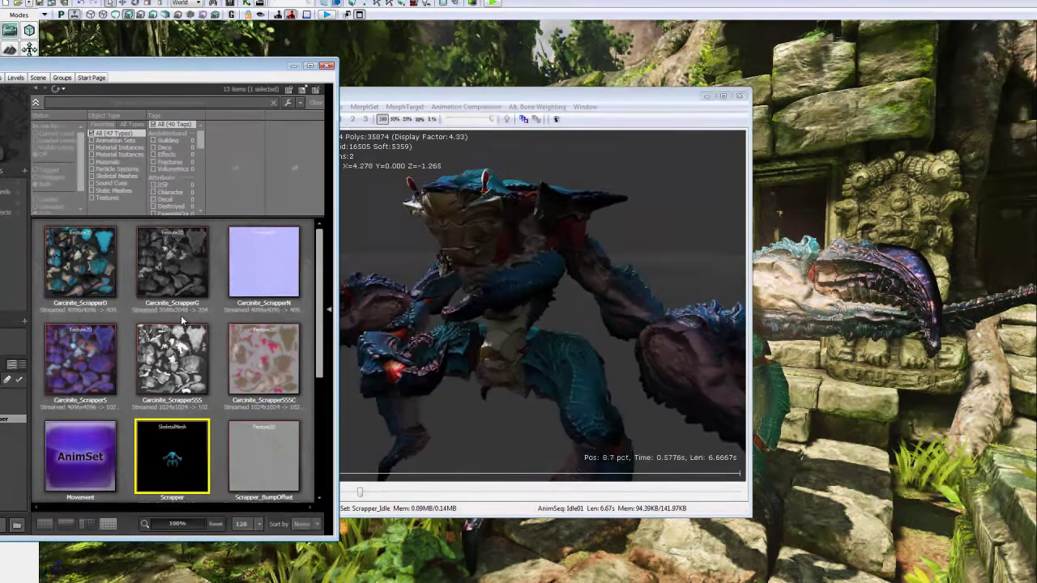
{"action": "scroll", "coordinate": [184, 320], "scroll_direction": "down", "scroll_amount": 1}
{"action": "scroll", "coordinate": [185, 322], "scroll_direction": "down", "scroll_amount": 1}
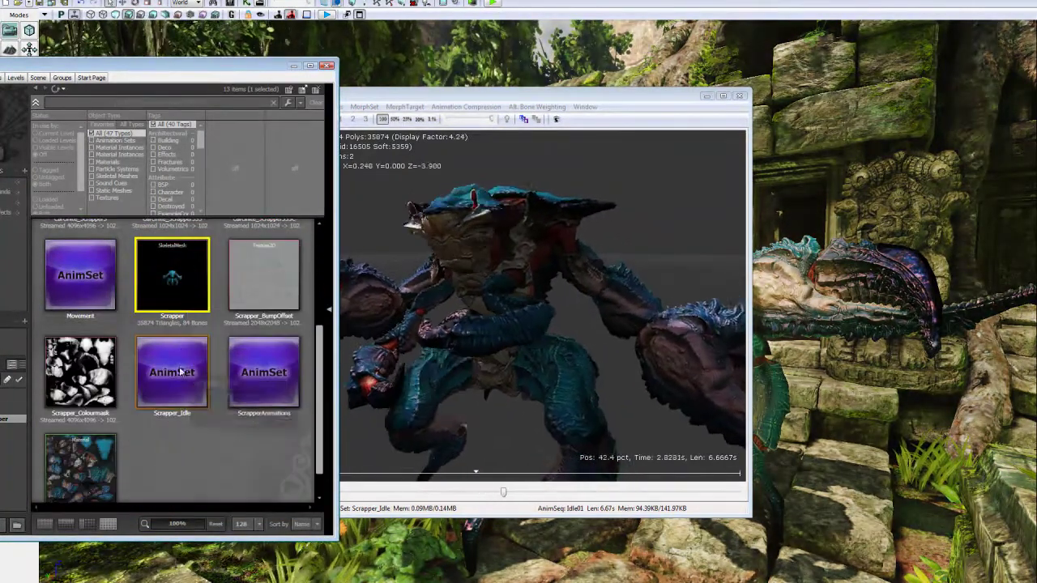
{"action": "left_click", "coordinate": [95, 450]}
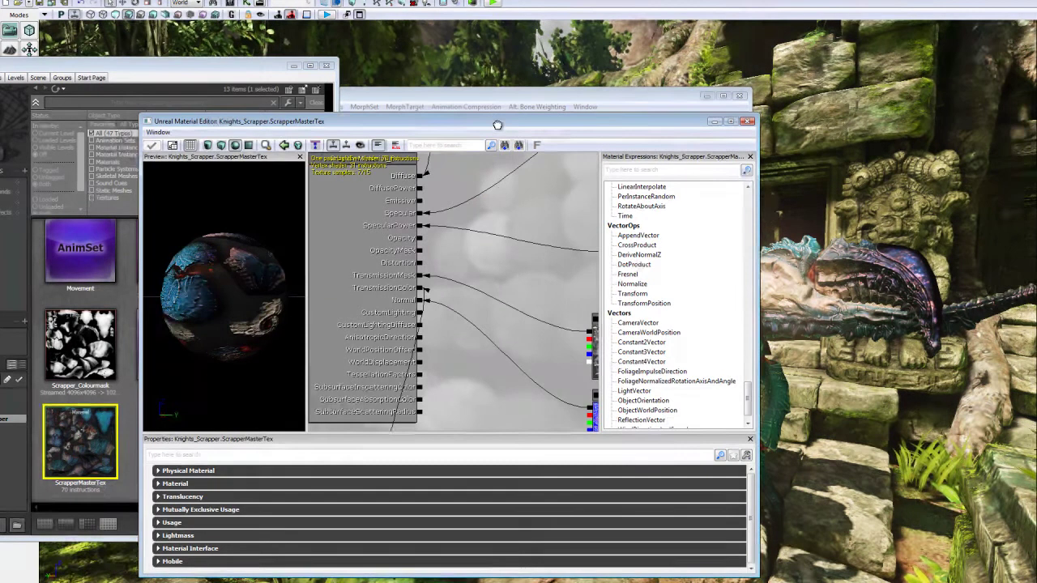
{"action": "double_click", "coordinate": [498, 123]}
Step: Examine the material's diffuse and specular node groups, including the colour tweak, specular intensity and glossiness controls
{"action": "left_click_drag", "start_coordinate": [594, 290], "coordinate": [342, 130]}
{"action": "left_click_drag", "start_coordinate": [405, 161], "coordinate": [383, 338]}
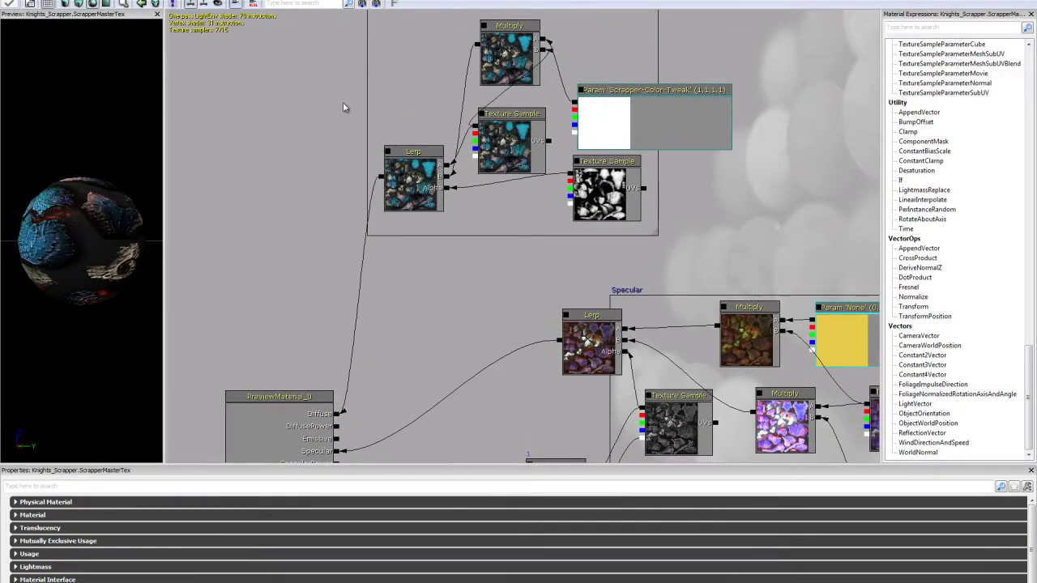
{"action": "left_click_drag", "start_coordinate": [343, 108], "coordinate": [293, 197]}
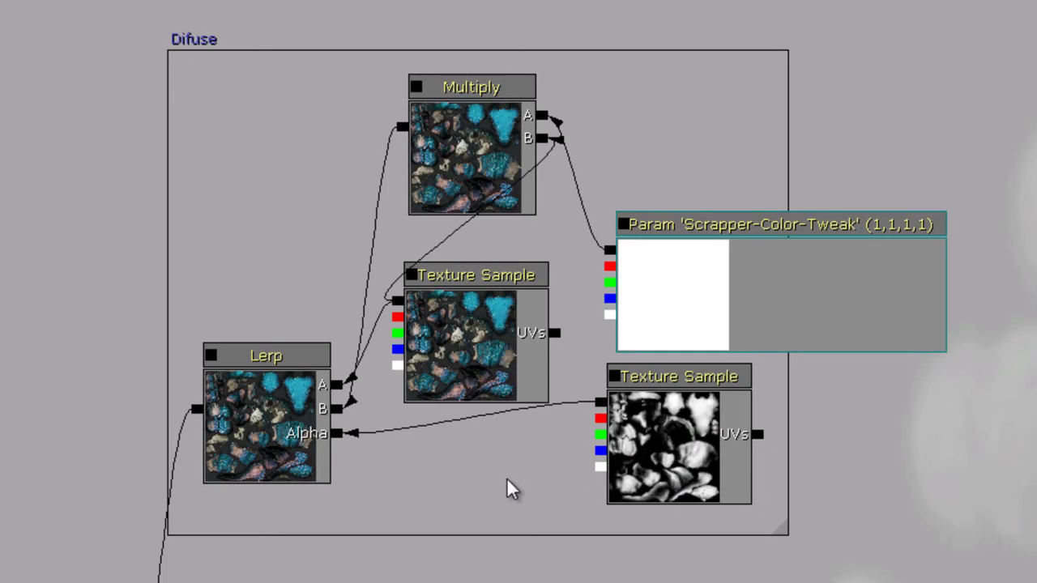
{"action": "left_click_drag", "start_coordinate": [503, 477], "coordinate": [532, 299]}
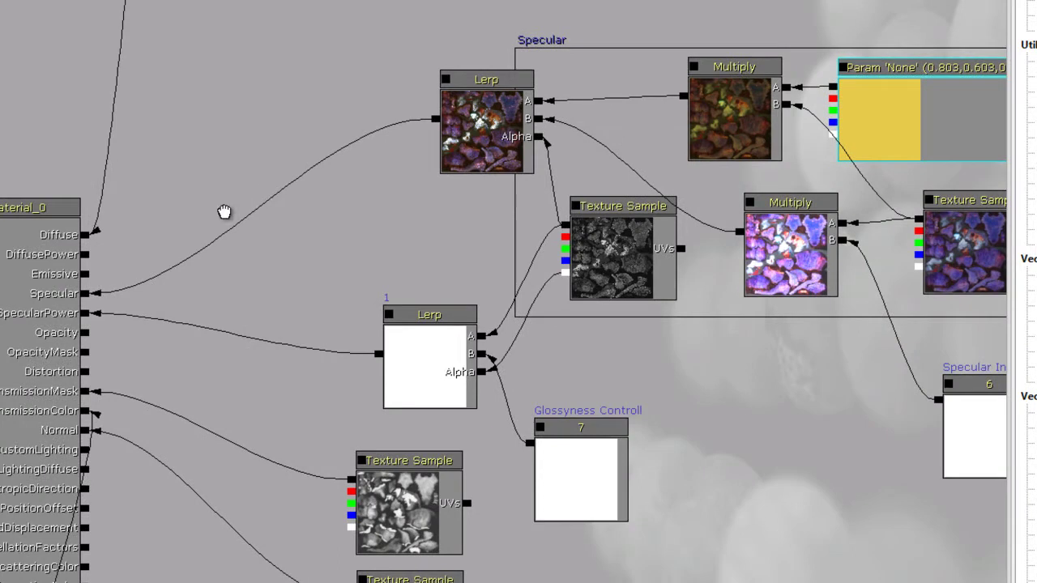
{"action": "left_click_drag", "start_coordinate": [224, 213], "coordinate": [140, 246]}
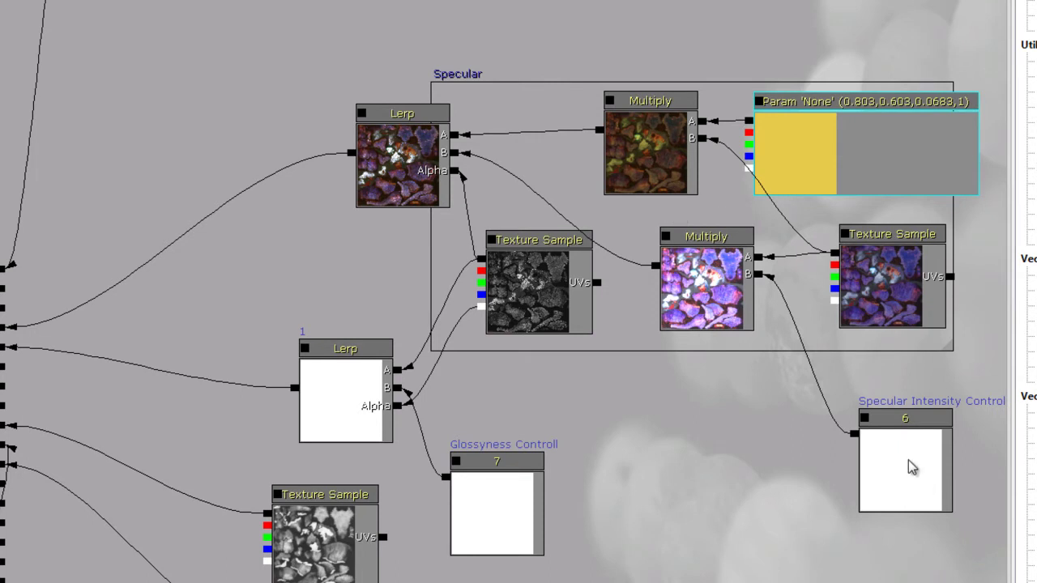
{"action": "left_click_drag", "start_coordinate": [822, 450], "coordinate": [782, 452]}
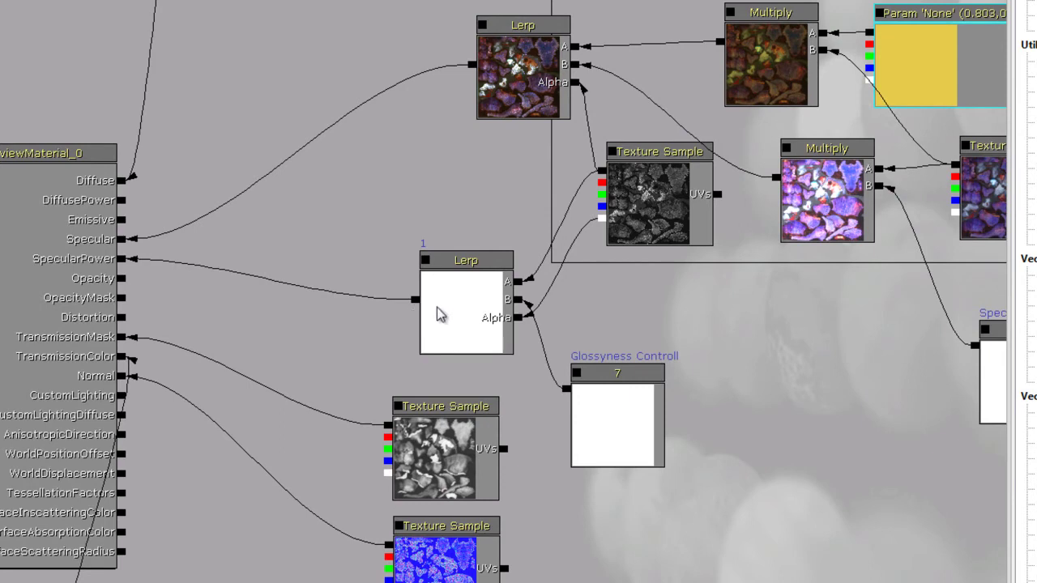
Step: Examine the texture samples feeding the transmission mask and normal inputs, and the subsurface scattering control group
{"action": "left_click_drag", "start_coordinate": [344, 338], "coordinate": [364, 217]}
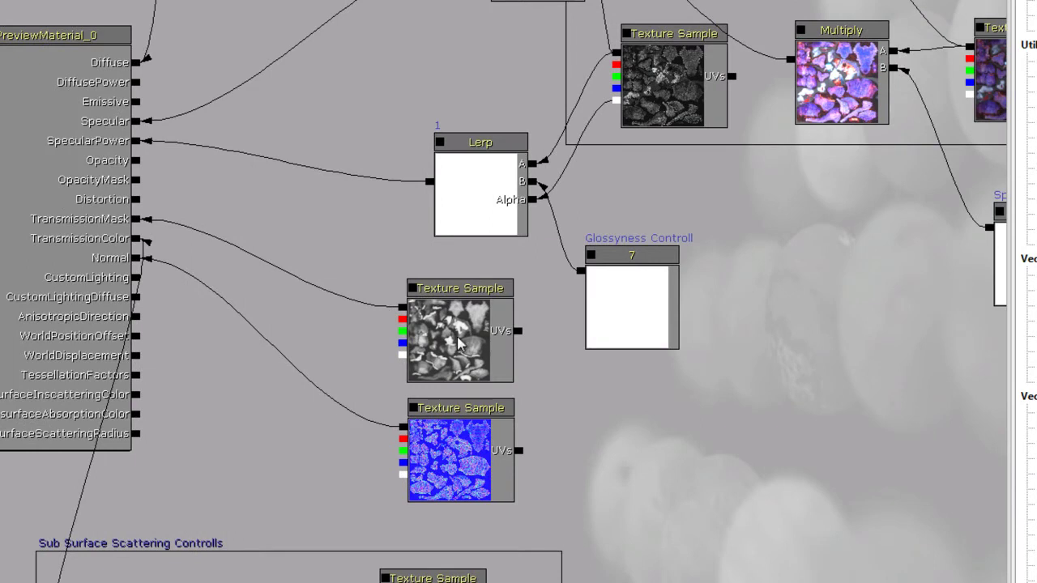
{"action": "left_click_drag", "start_coordinate": [374, 272], "coordinate": [376, 80]}
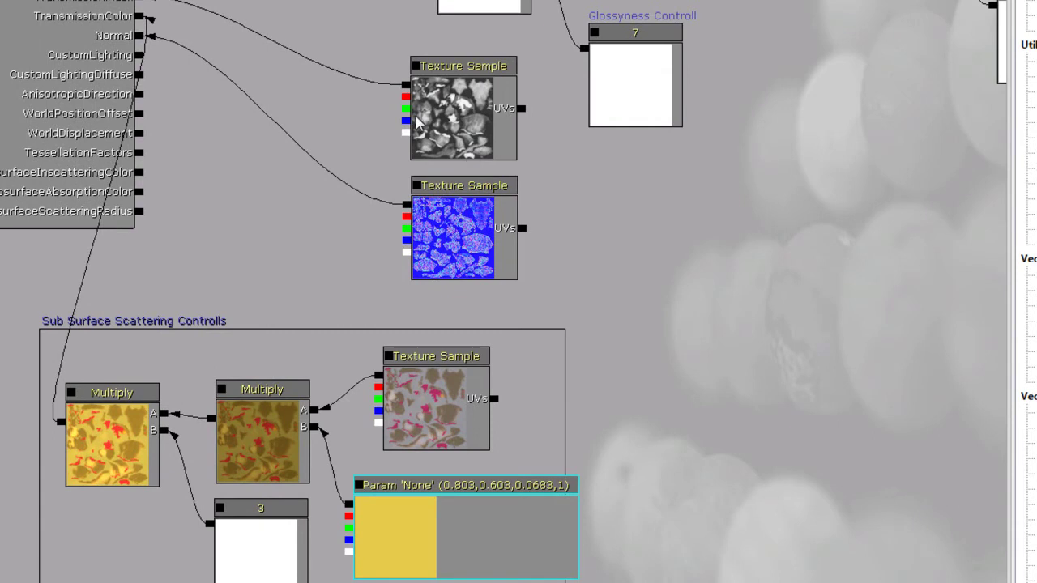
{"action": "left_click_drag", "start_coordinate": [365, 118], "coordinate": [354, 106]}
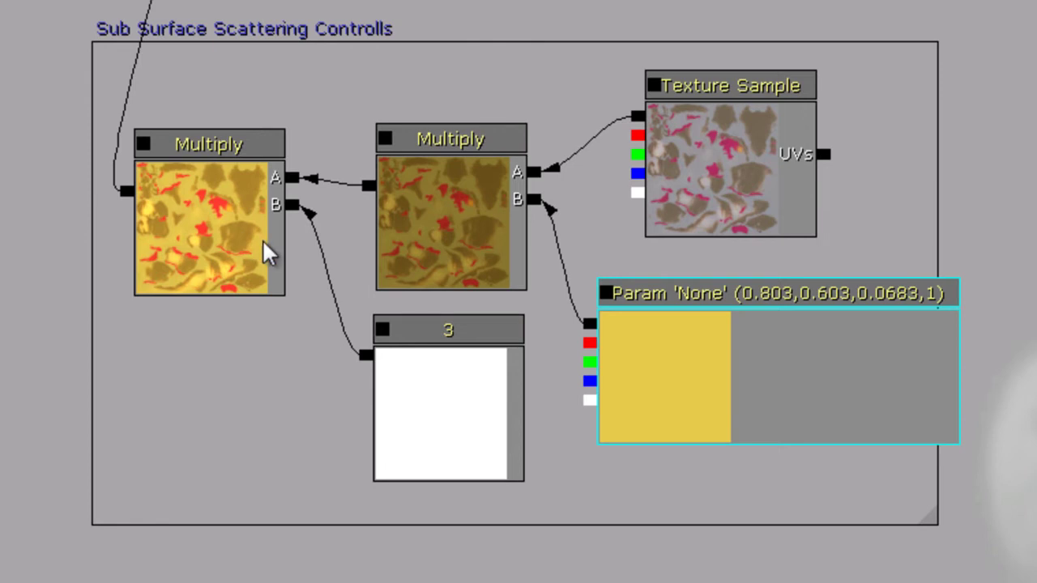
{"action": "left_click_drag", "start_coordinate": [344, 191], "coordinate": [407, 244]}
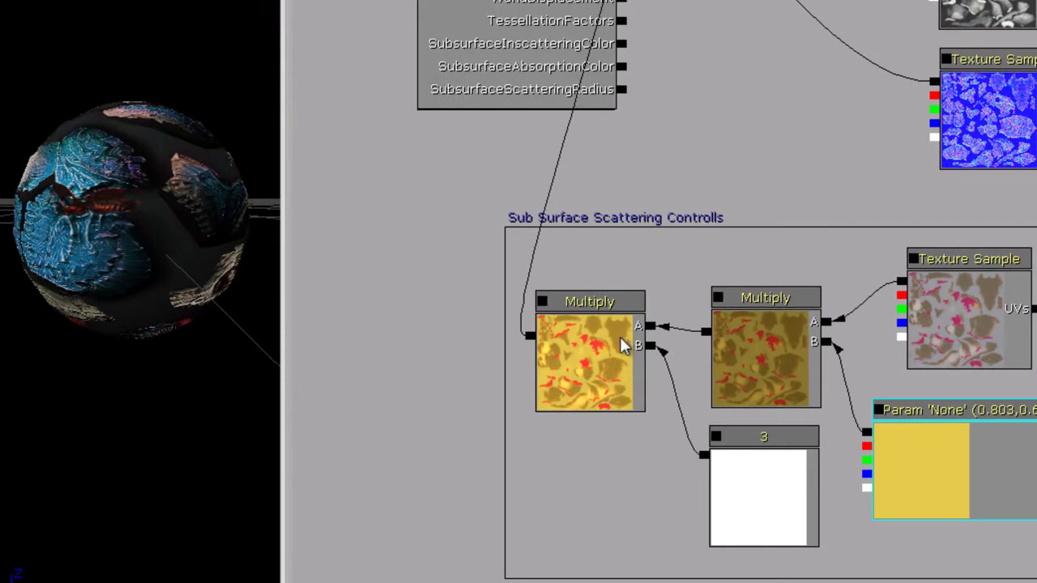
Step: Rotate the material preview sphere and inspect up close how light passes through the creature's fleshy areas
{"action": "left_click_drag", "start_coordinate": [164, 235], "coordinate": [283, 122]}
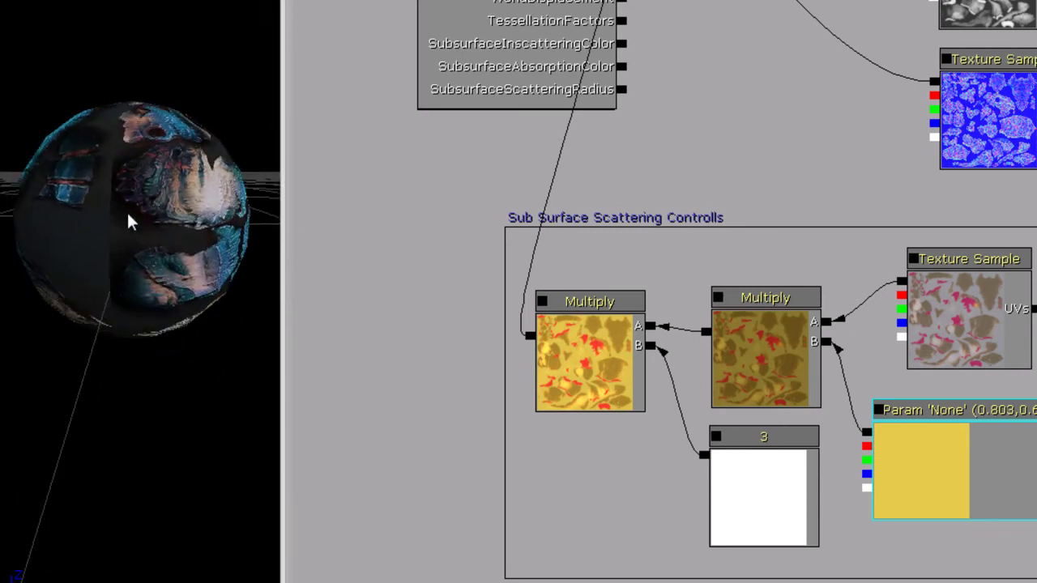
{"action": "left_click_drag", "start_coordinate": [128, 214], "coordinate": [2, 227]}
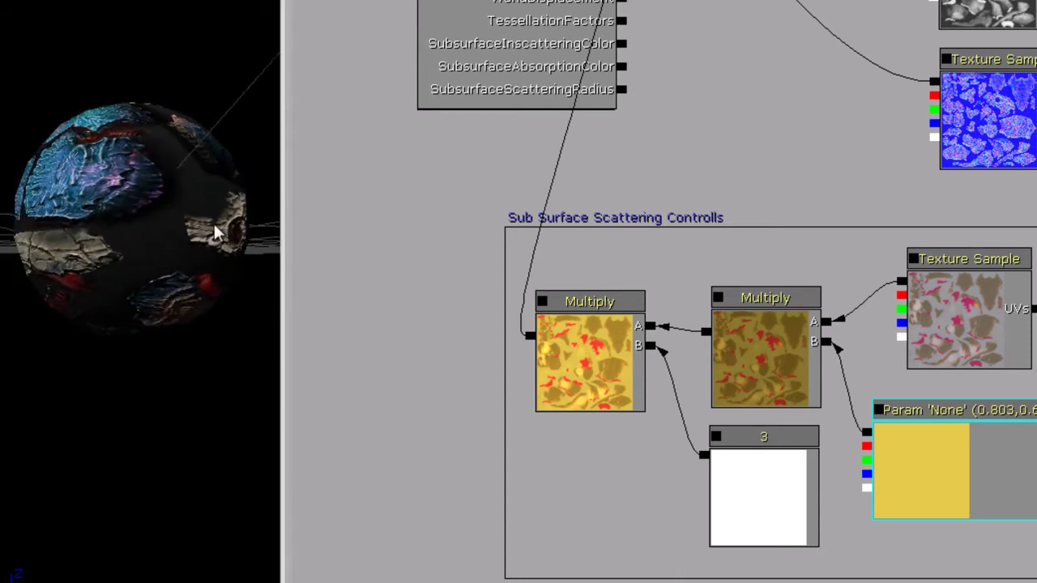
{"action": "left_click_drag", "start_coordinate": [188, 232], "coordinate": [165, 210]}
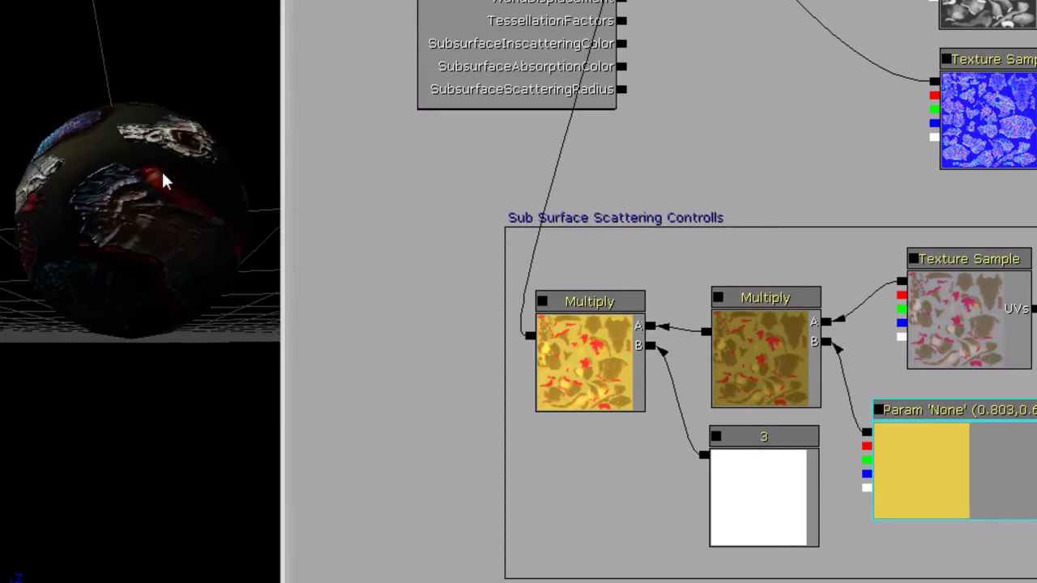
{"action": "mouse_move", "coordinate": [160, 150]}
{"action": "right_mouse_down"}
{"action": "mouse_move", "coordinate": [156, 161]}
{"action": "mouse_move", "coordinate": [164, 146]}
{"action": "right_mouse_up"}
{"action": "left_click_drag", "start_coordinate": [166, 171], "coordinate": [156, 171]}
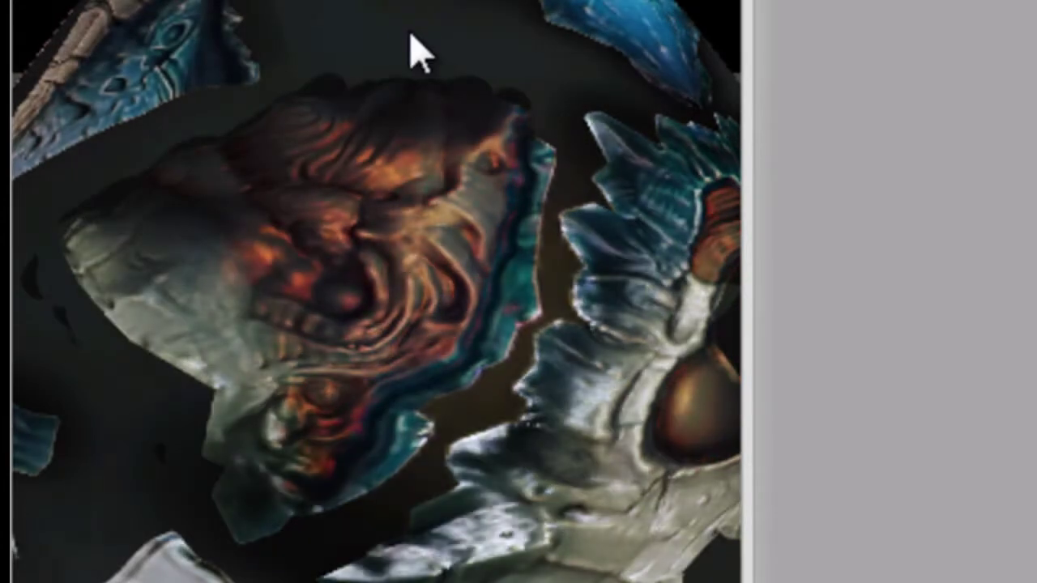
{"action": "left_click_drag", "start_coordinate": [470, 405], "coordinate": [529, 394]}
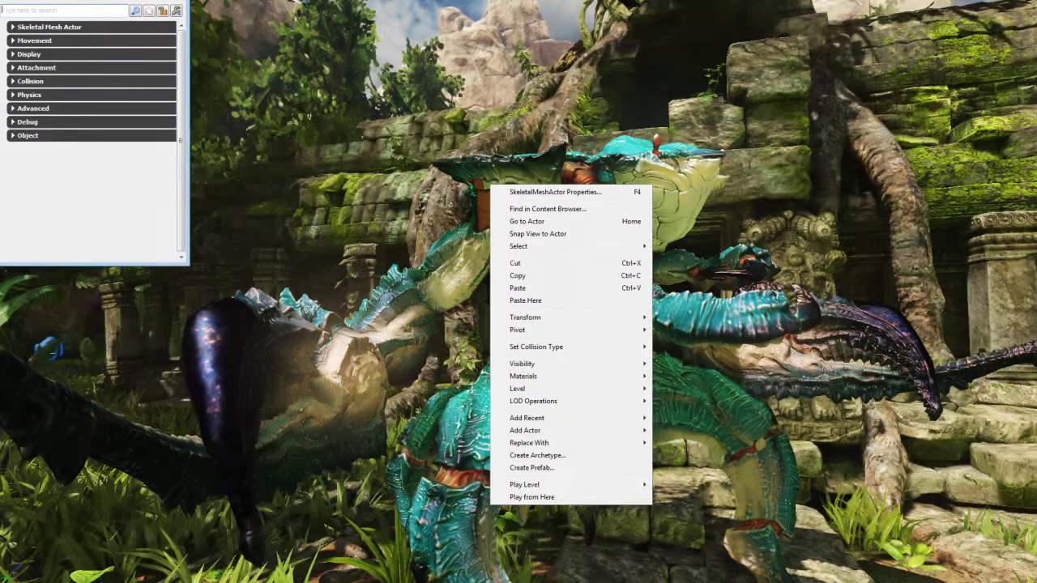
Step: Dismiss the creature actor's context menu and close its properties window, leaving the jungle scene unobstructed
{"action": "key", "text": "Escape"}
{"action": "key", "text": "alt+F4"}
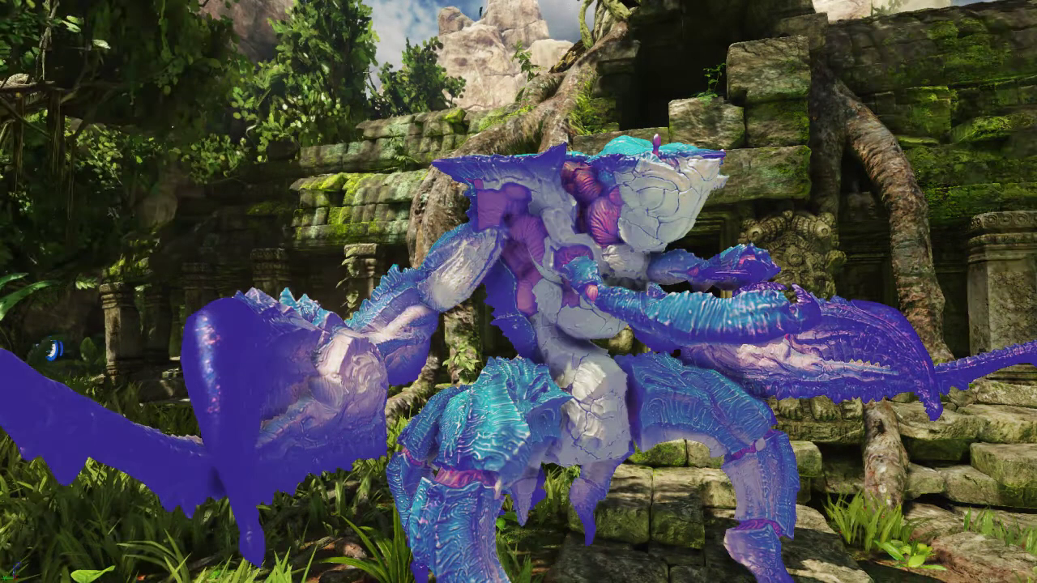